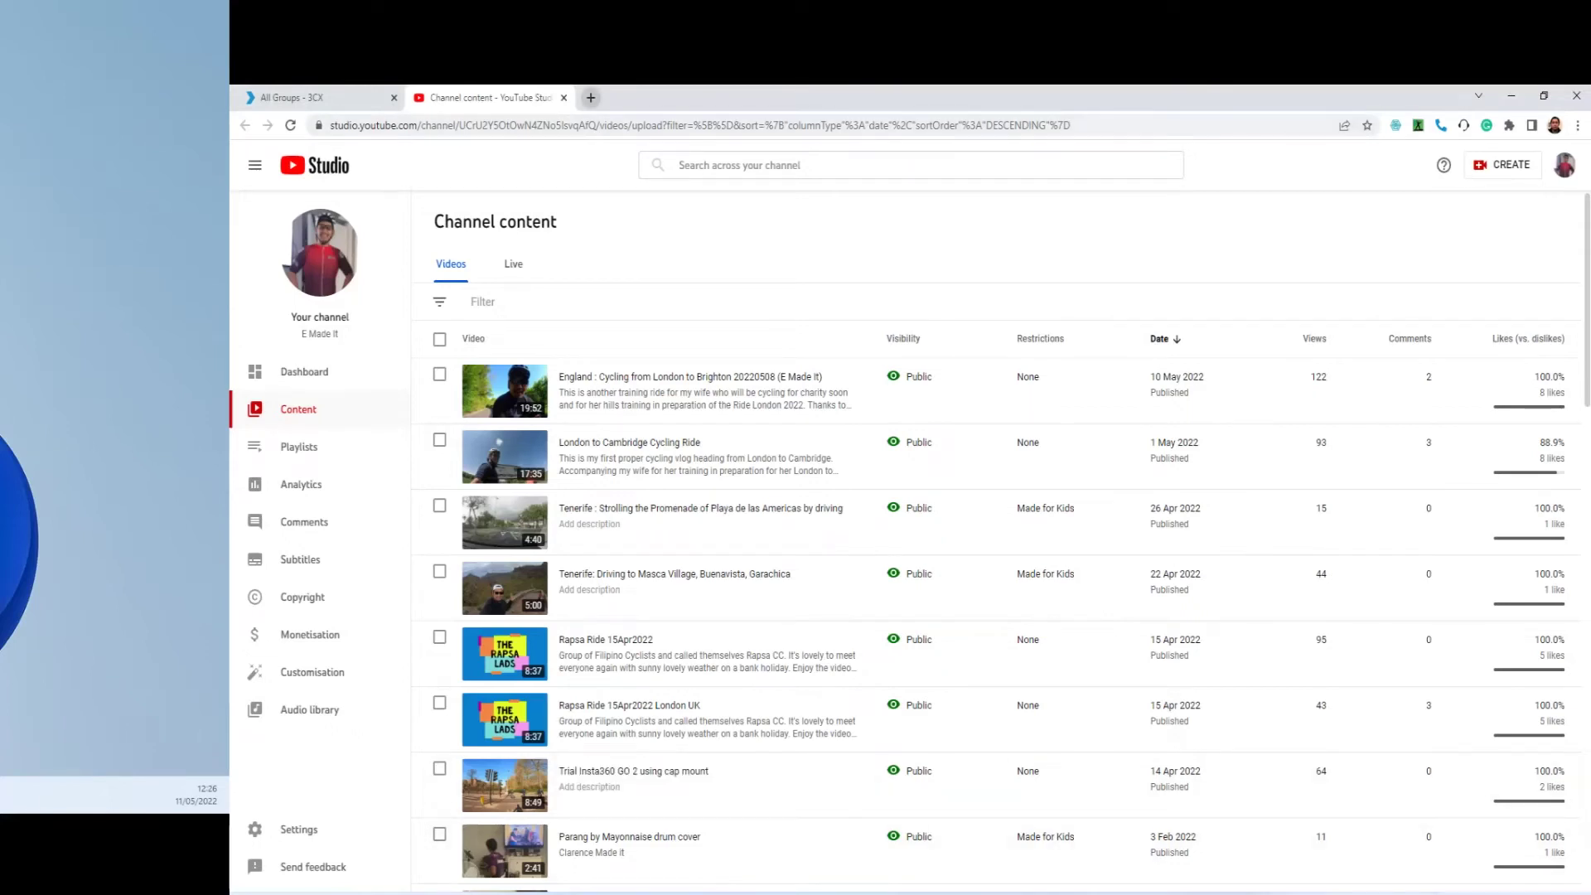
right_click(503, 125)
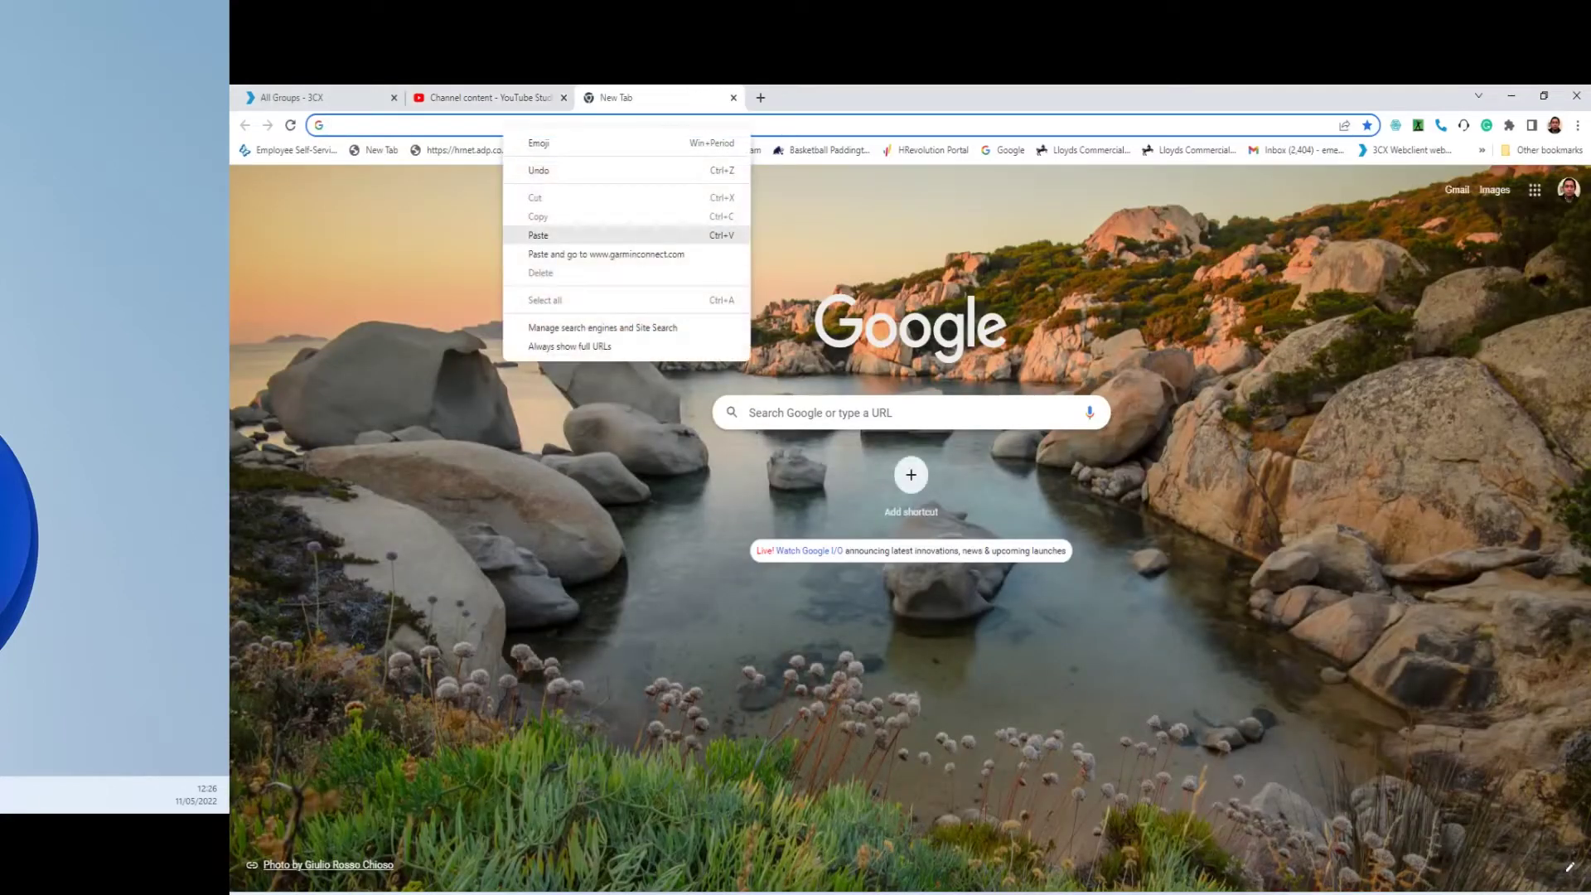
click(538, 236)
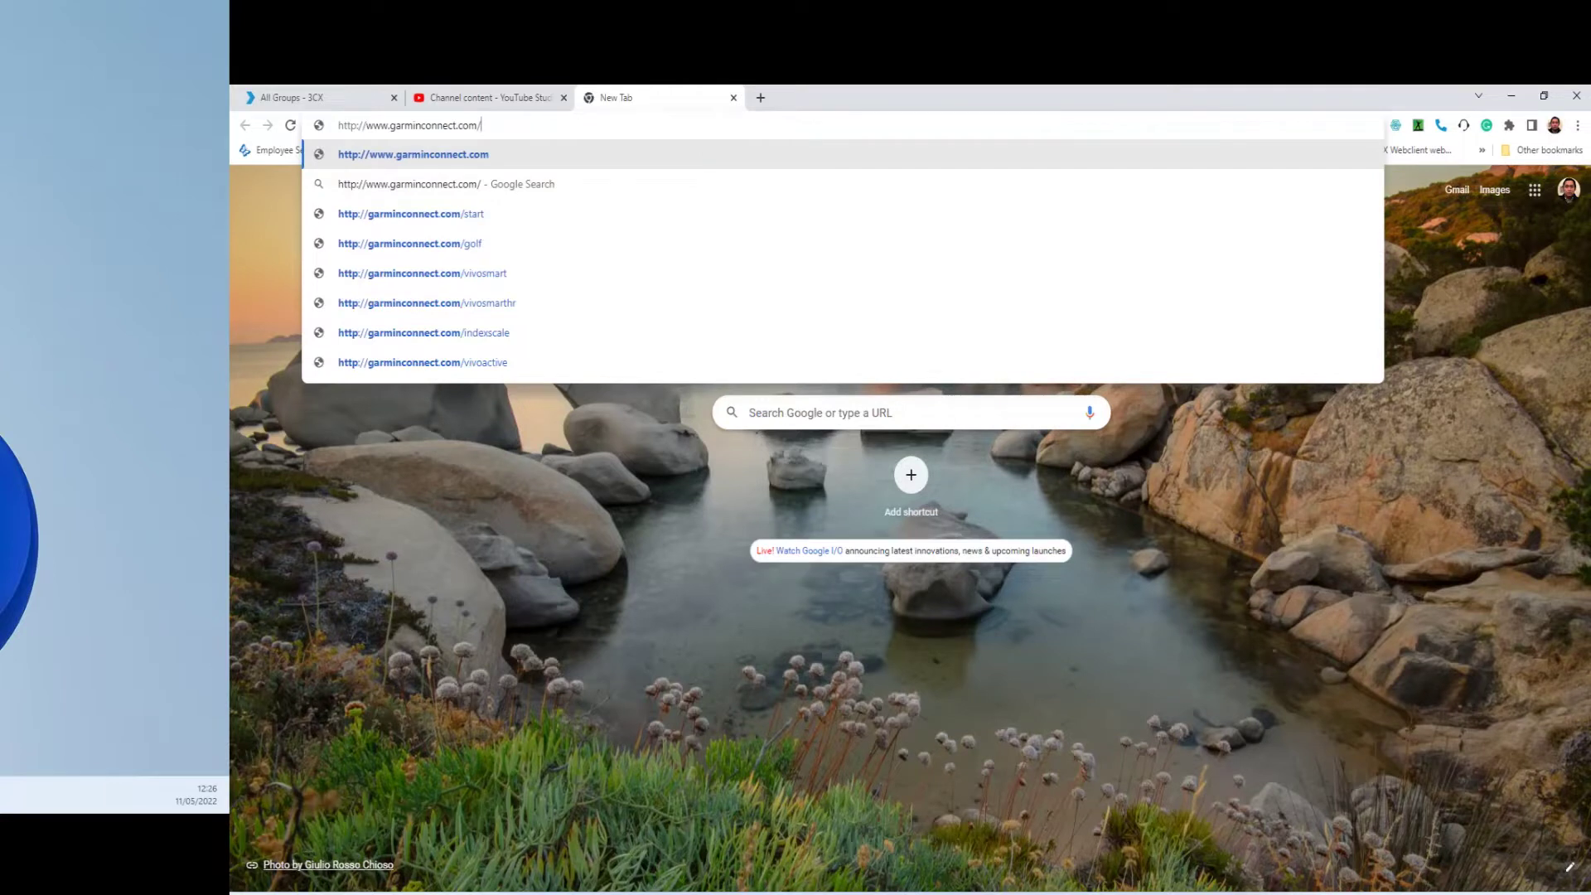
key(Return)
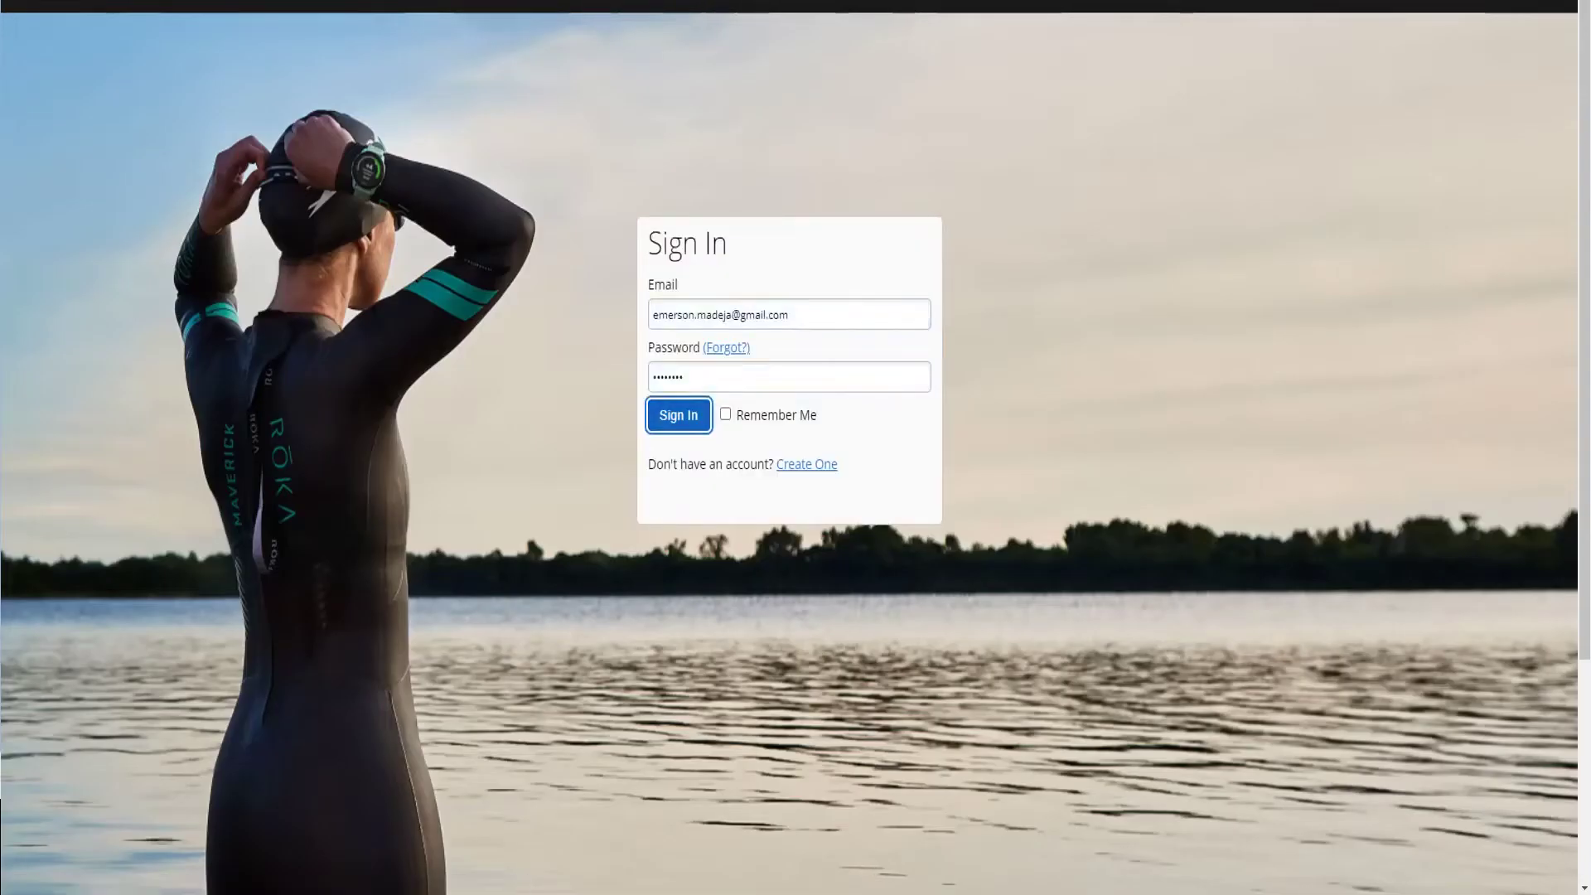
key(Return)
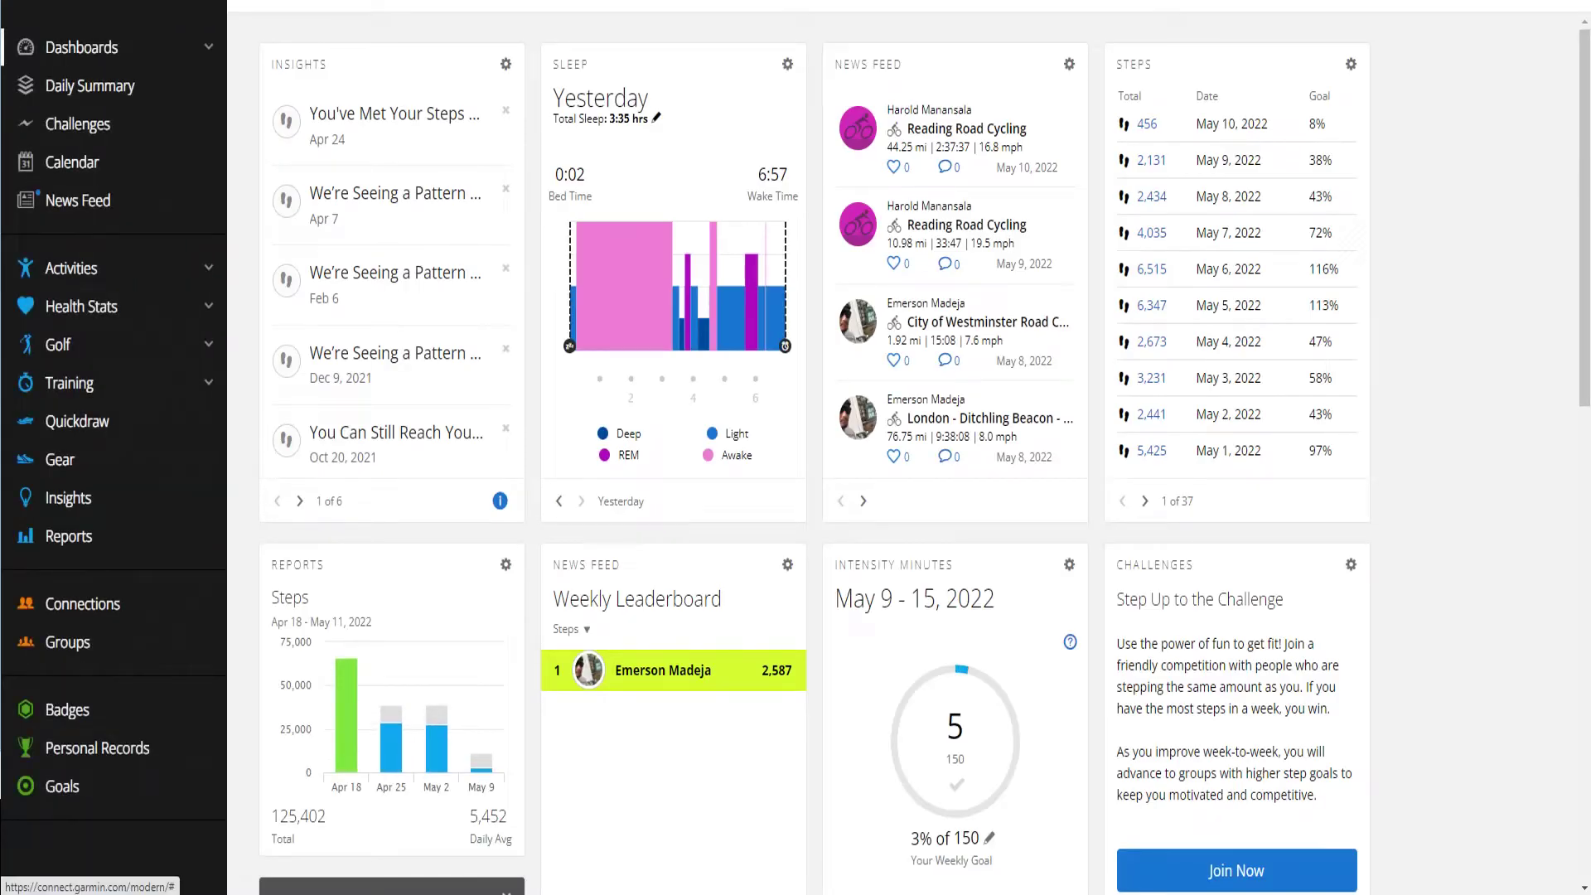
- Open the training Courses page and reset the map filters to show all created courses
click(81, 47)
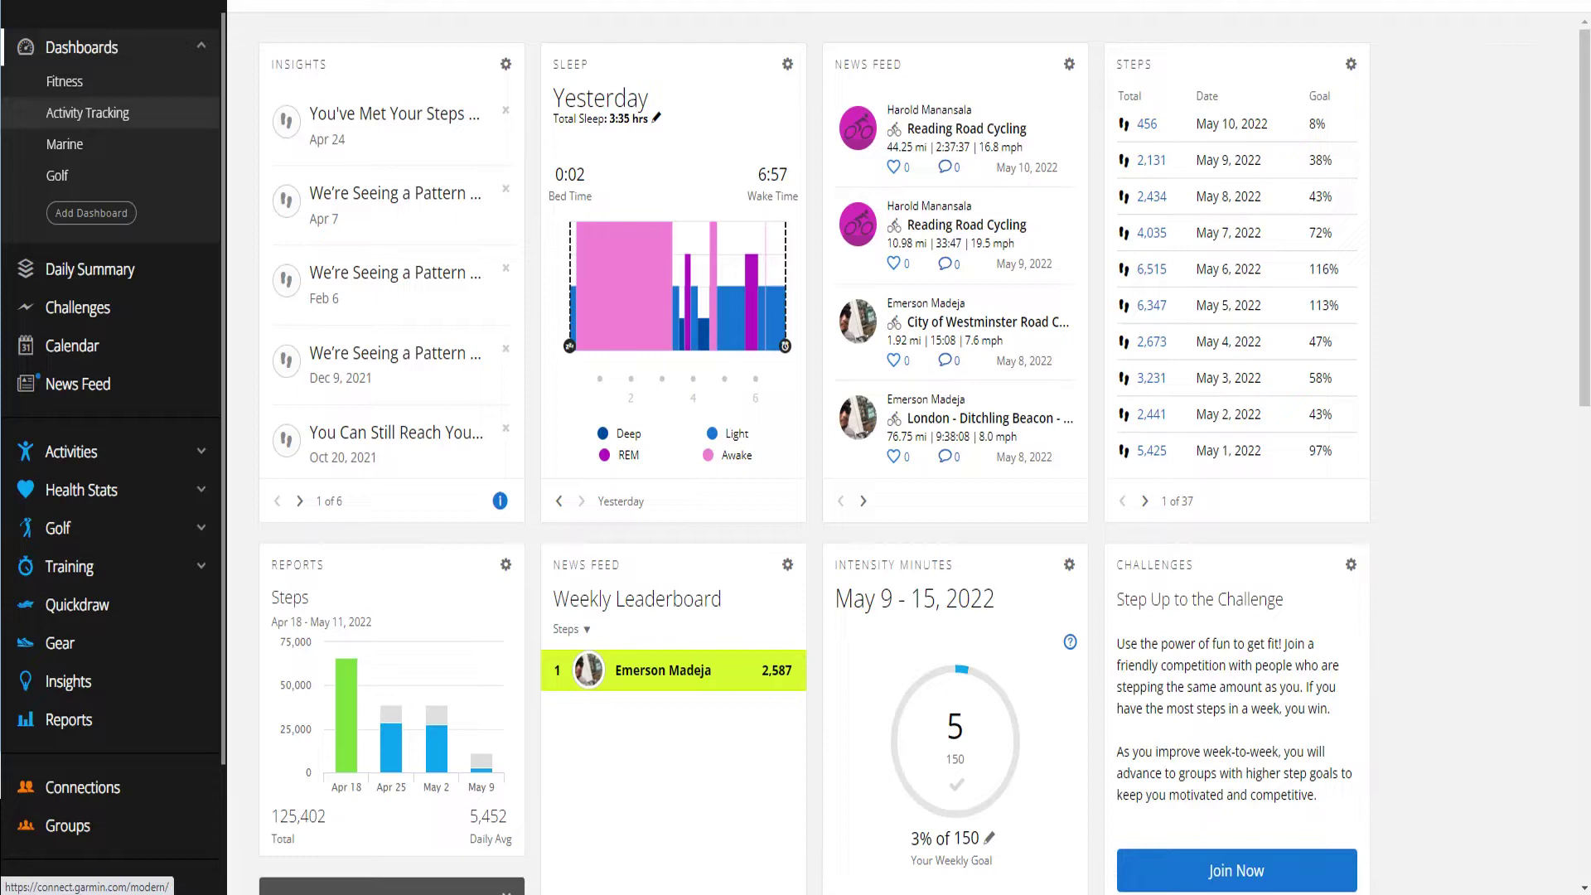
click(69, 566)
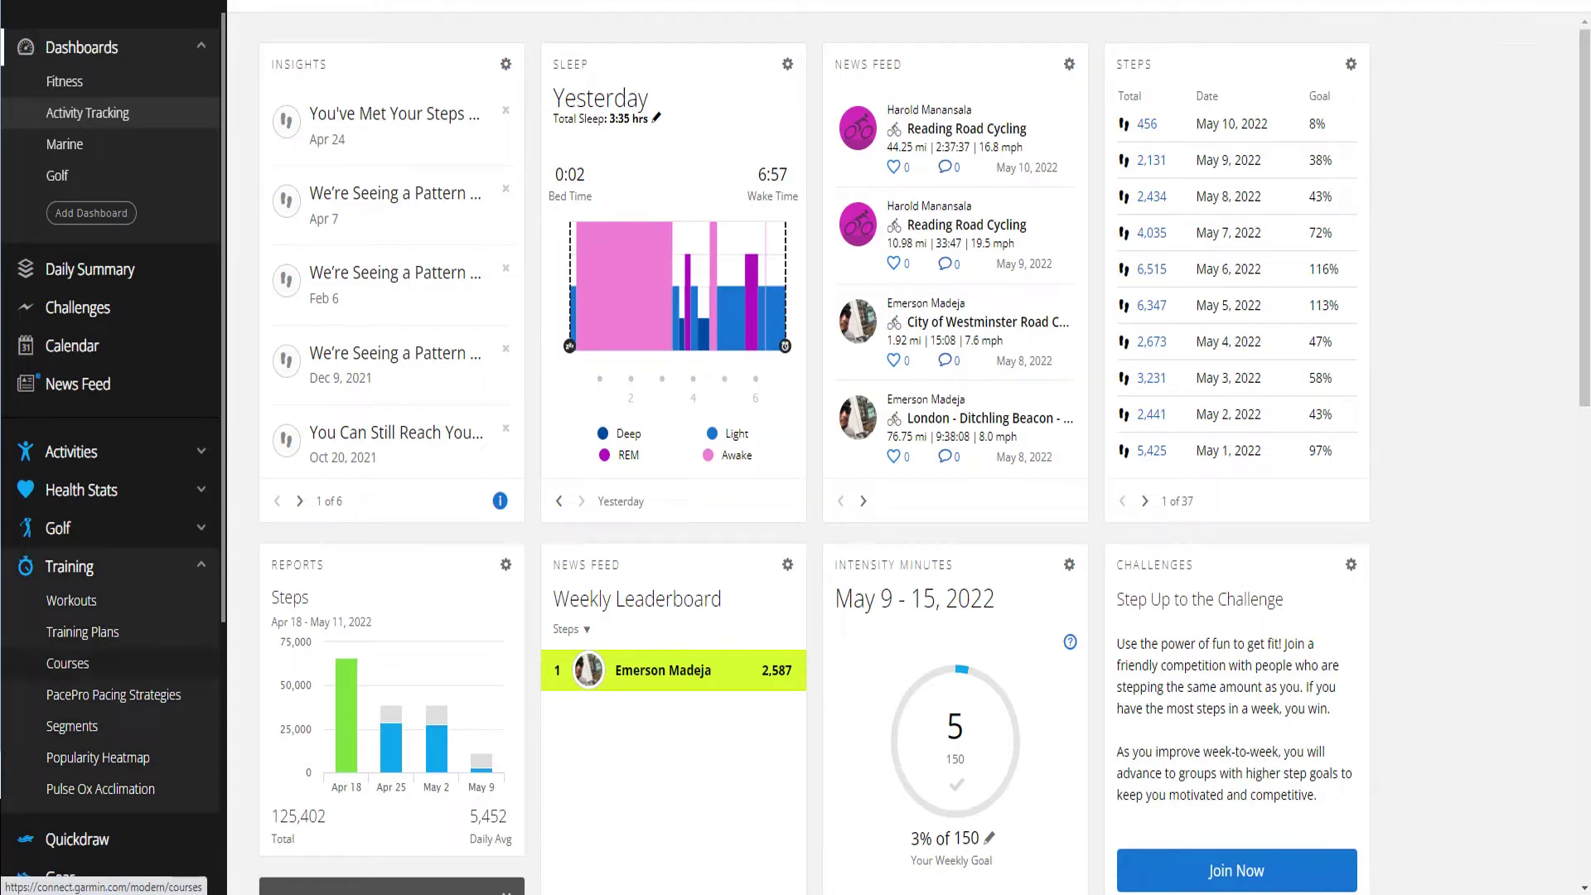
click(67, 663)
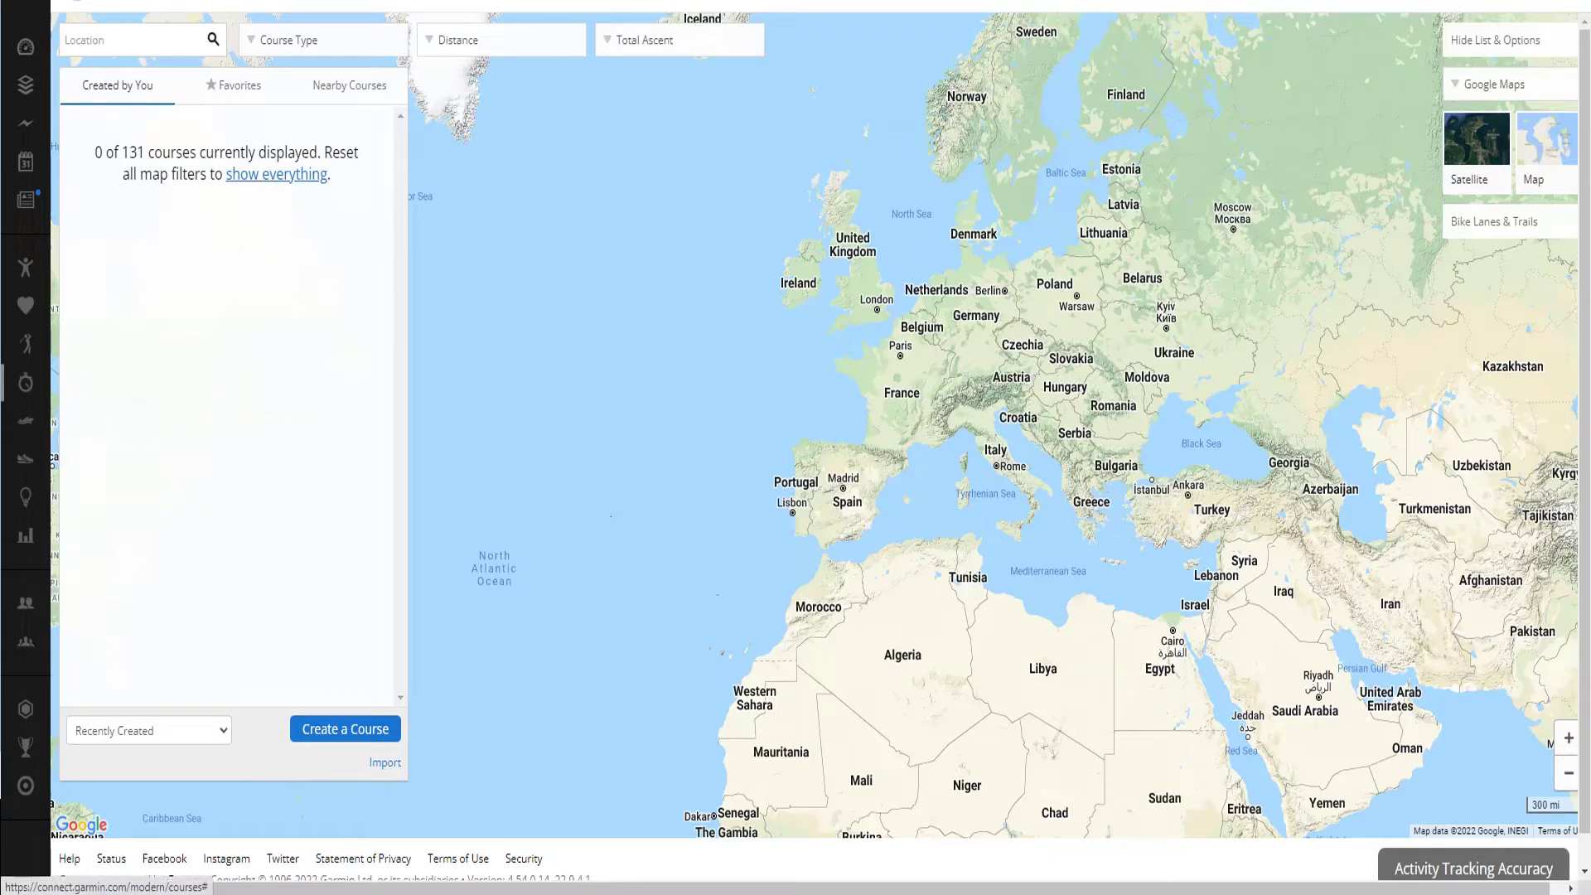
click(277, 174)
- Look through the list of created courses and their distances
scroll(208, 356, down, 2)
scroll(232, 347, down, 10)
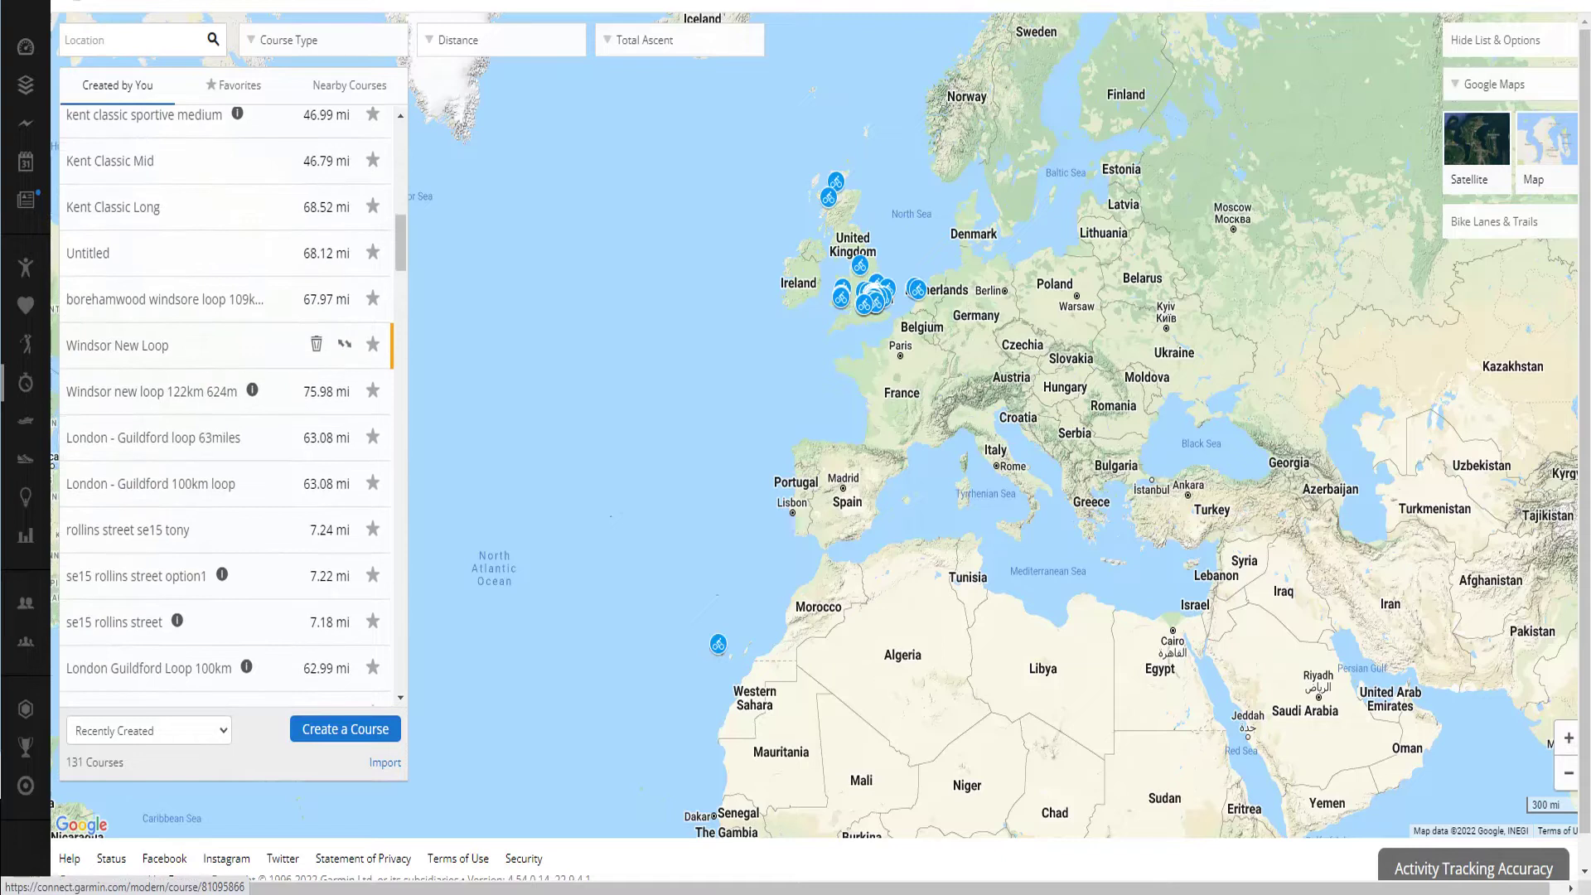
scroll(232, 348, down, 15)
scroll(232, 414, down, 15)
scroll(232, 439, down, 15)
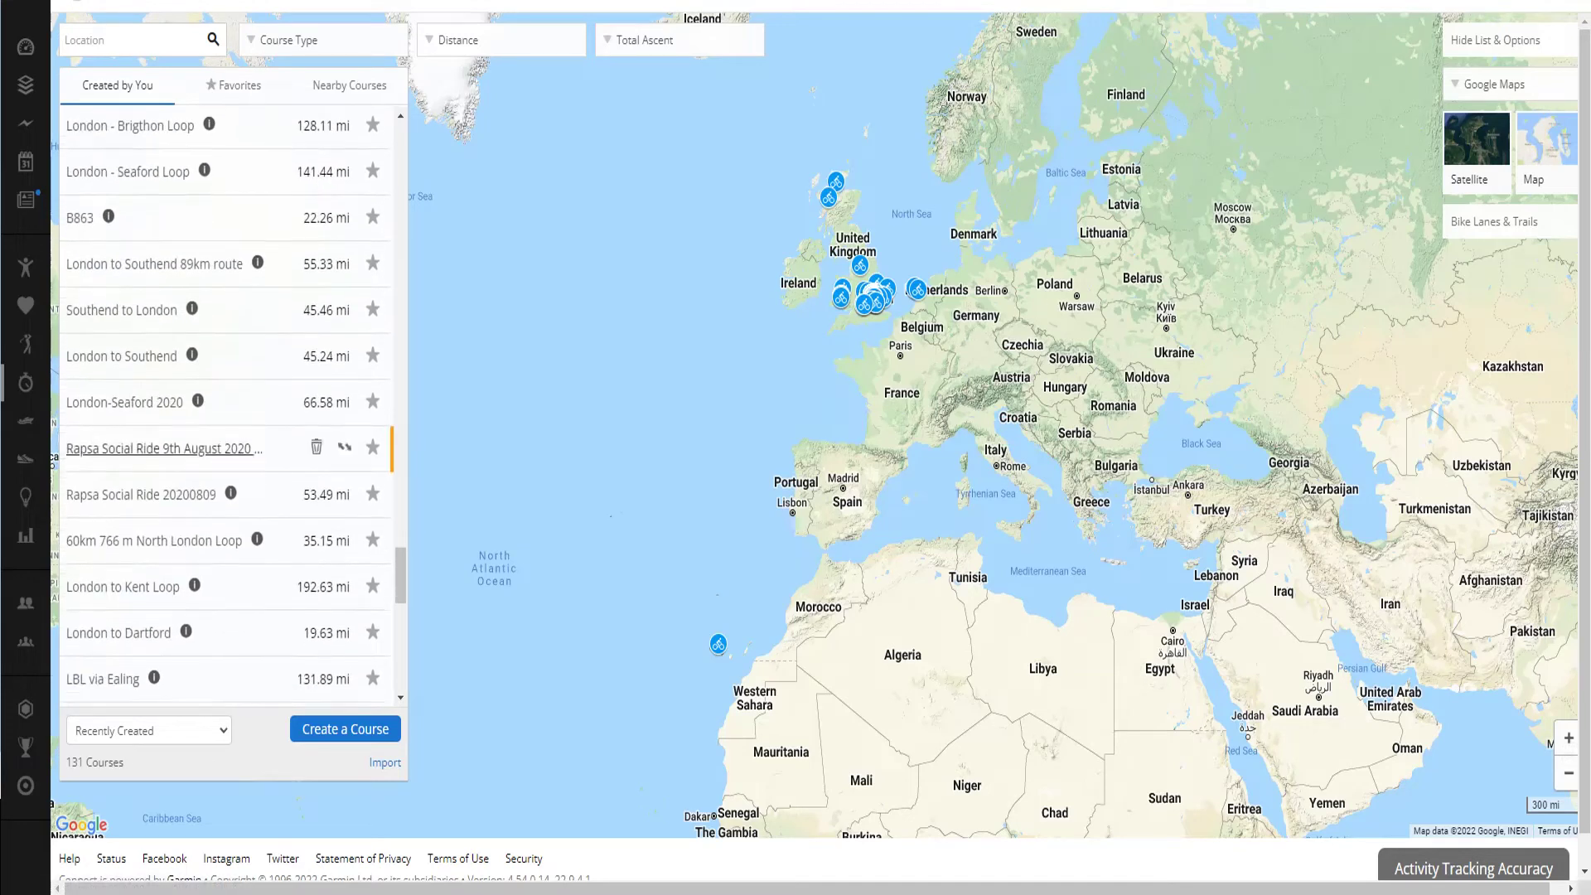
scroll(132, 447, down, 15)
scroll(132, 567, up, 20)
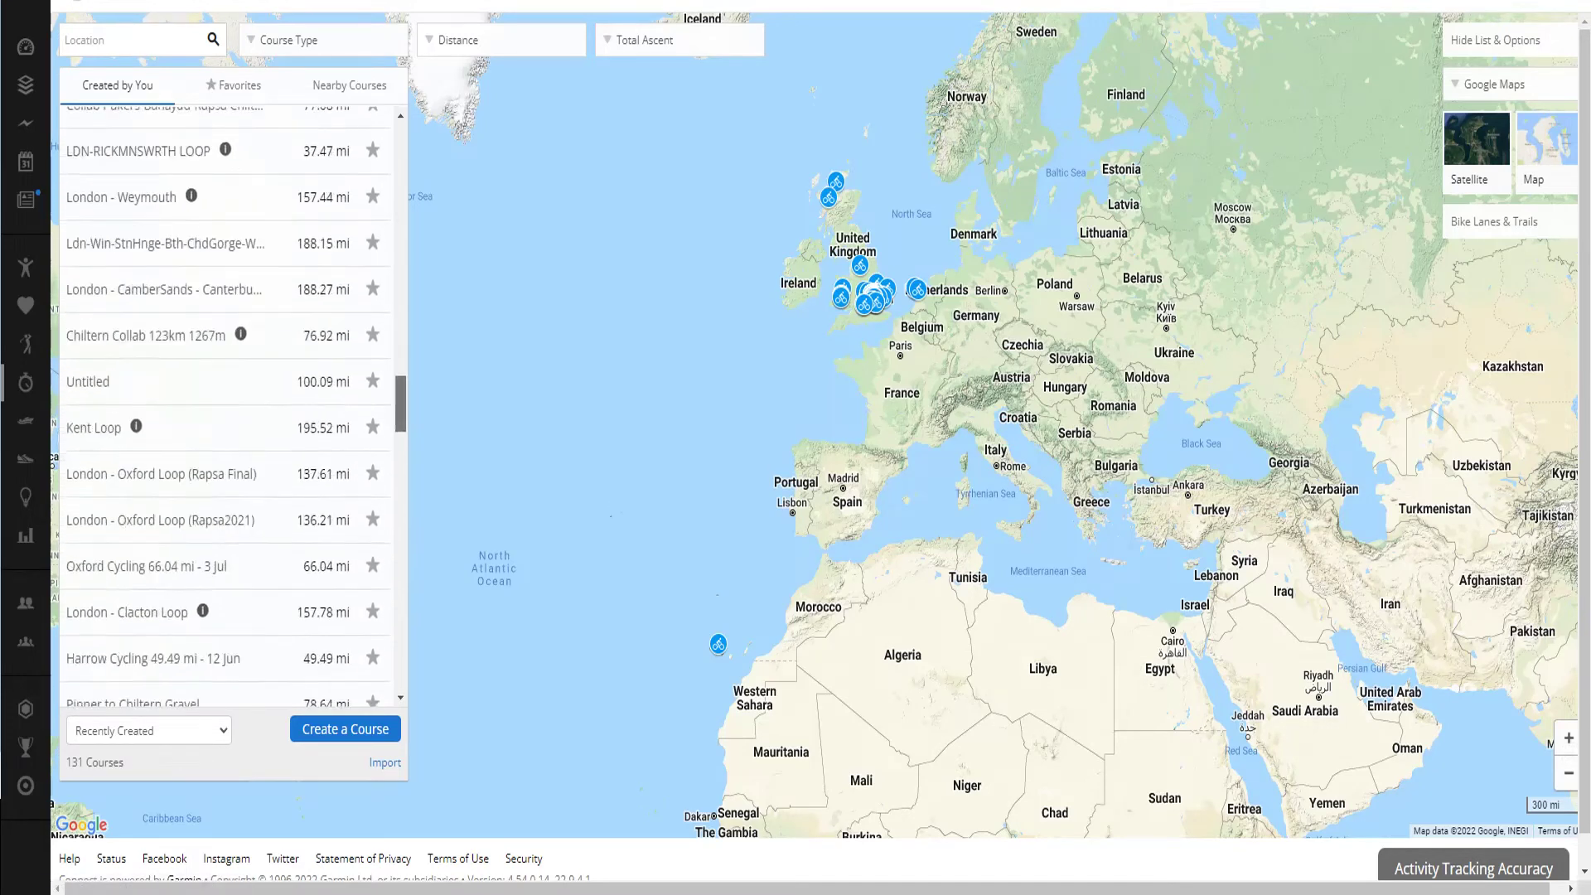
scroll(133, 567, up, 20)
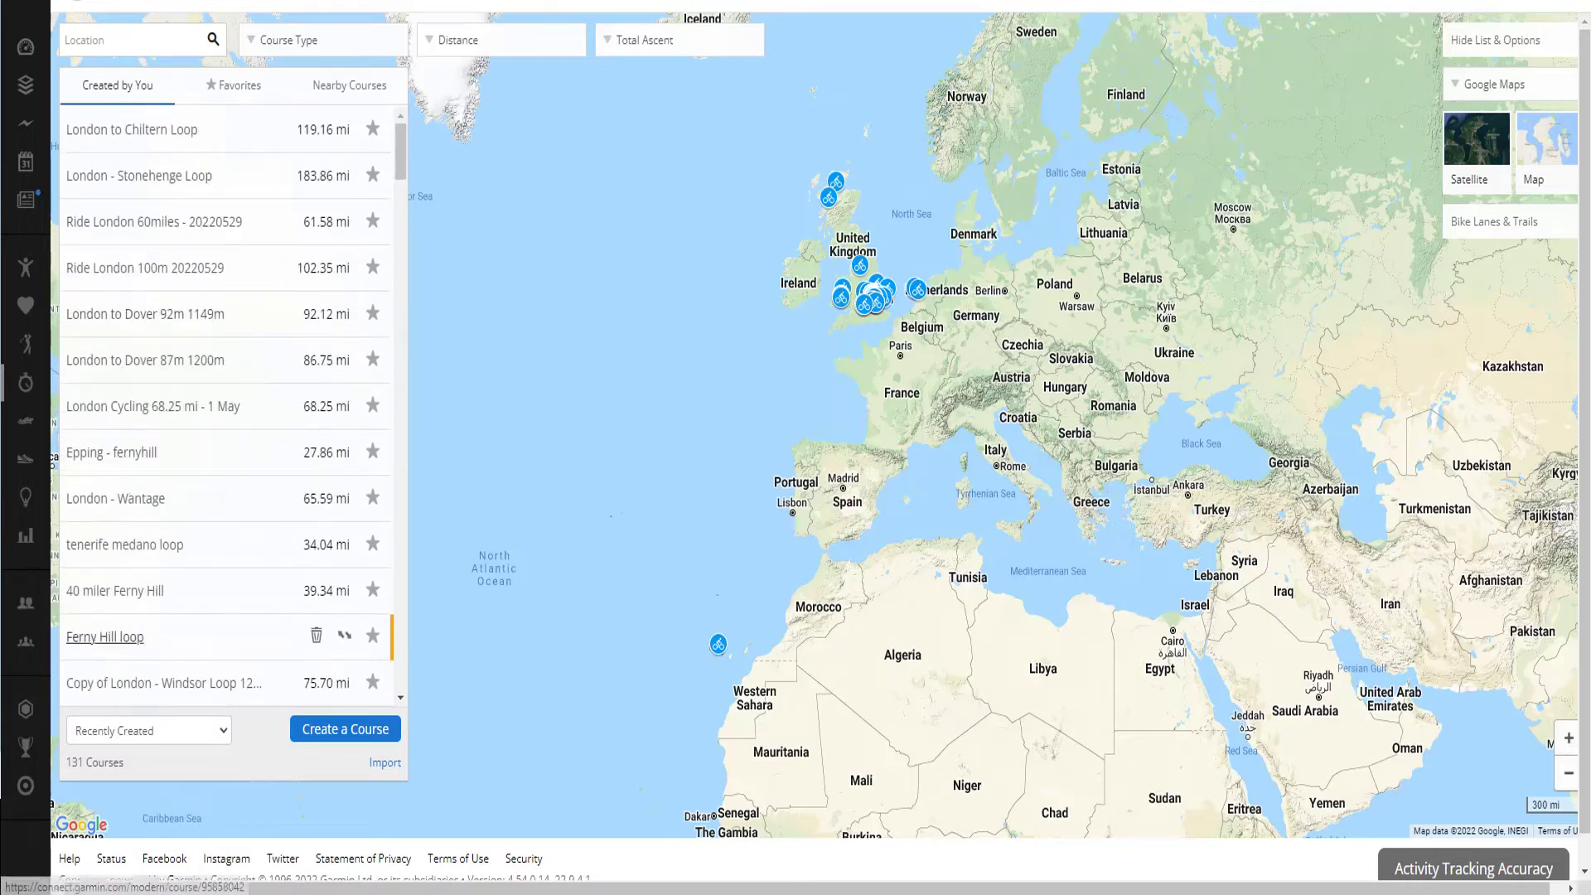
scroll(116, 497, down, 3)
scroll(116, 242, down, 6)
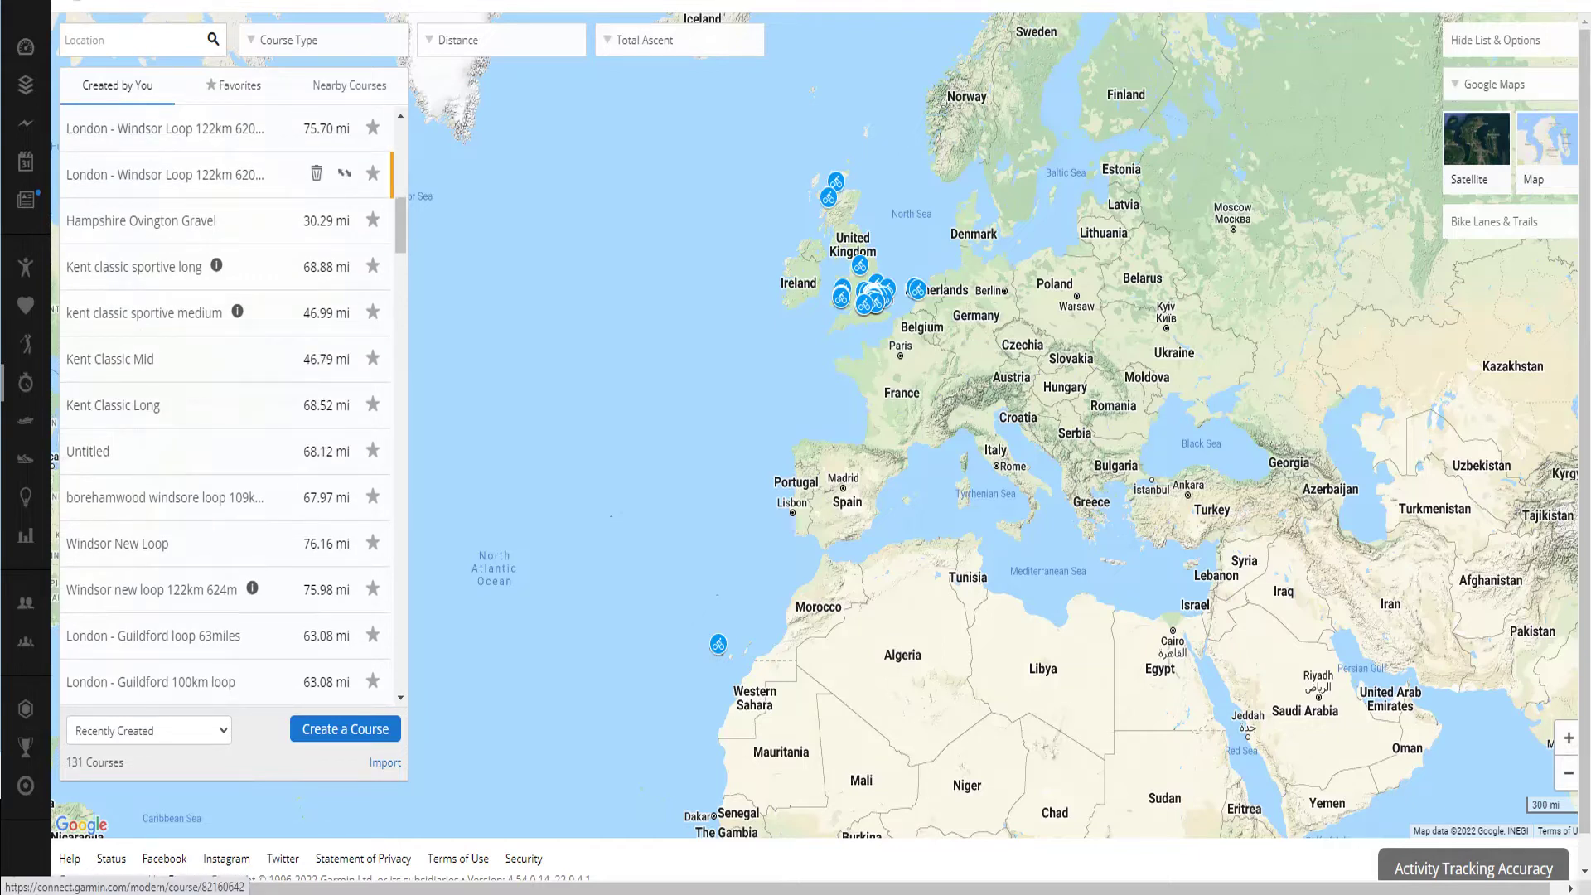
mouse_move(25, 308)
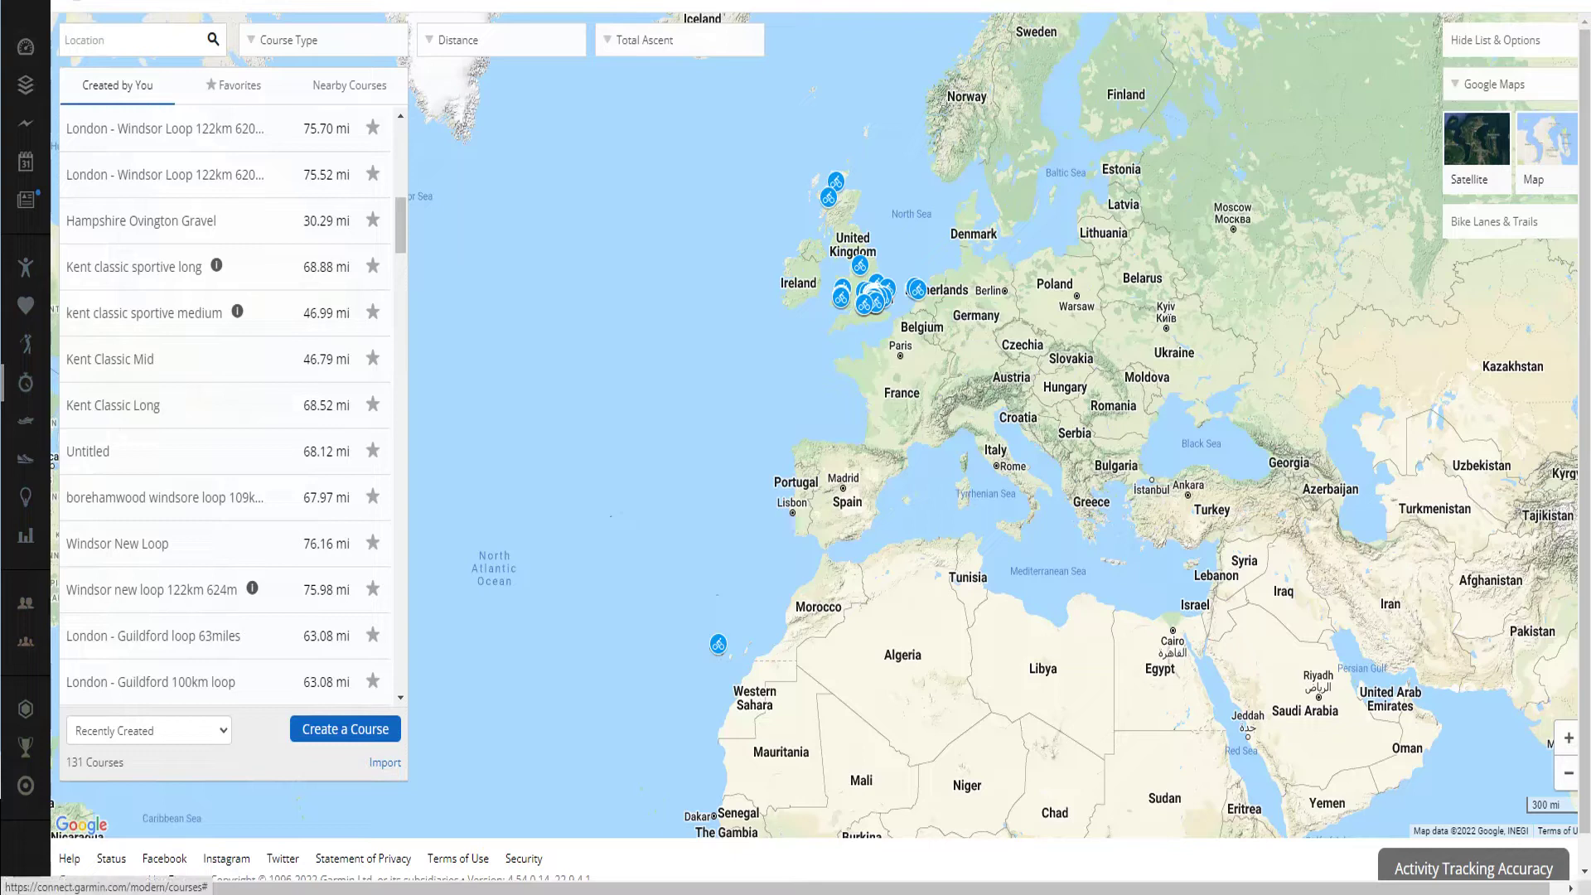
- Start a new course of type Road Cycling with the Custom drawing method
click(346, 729)
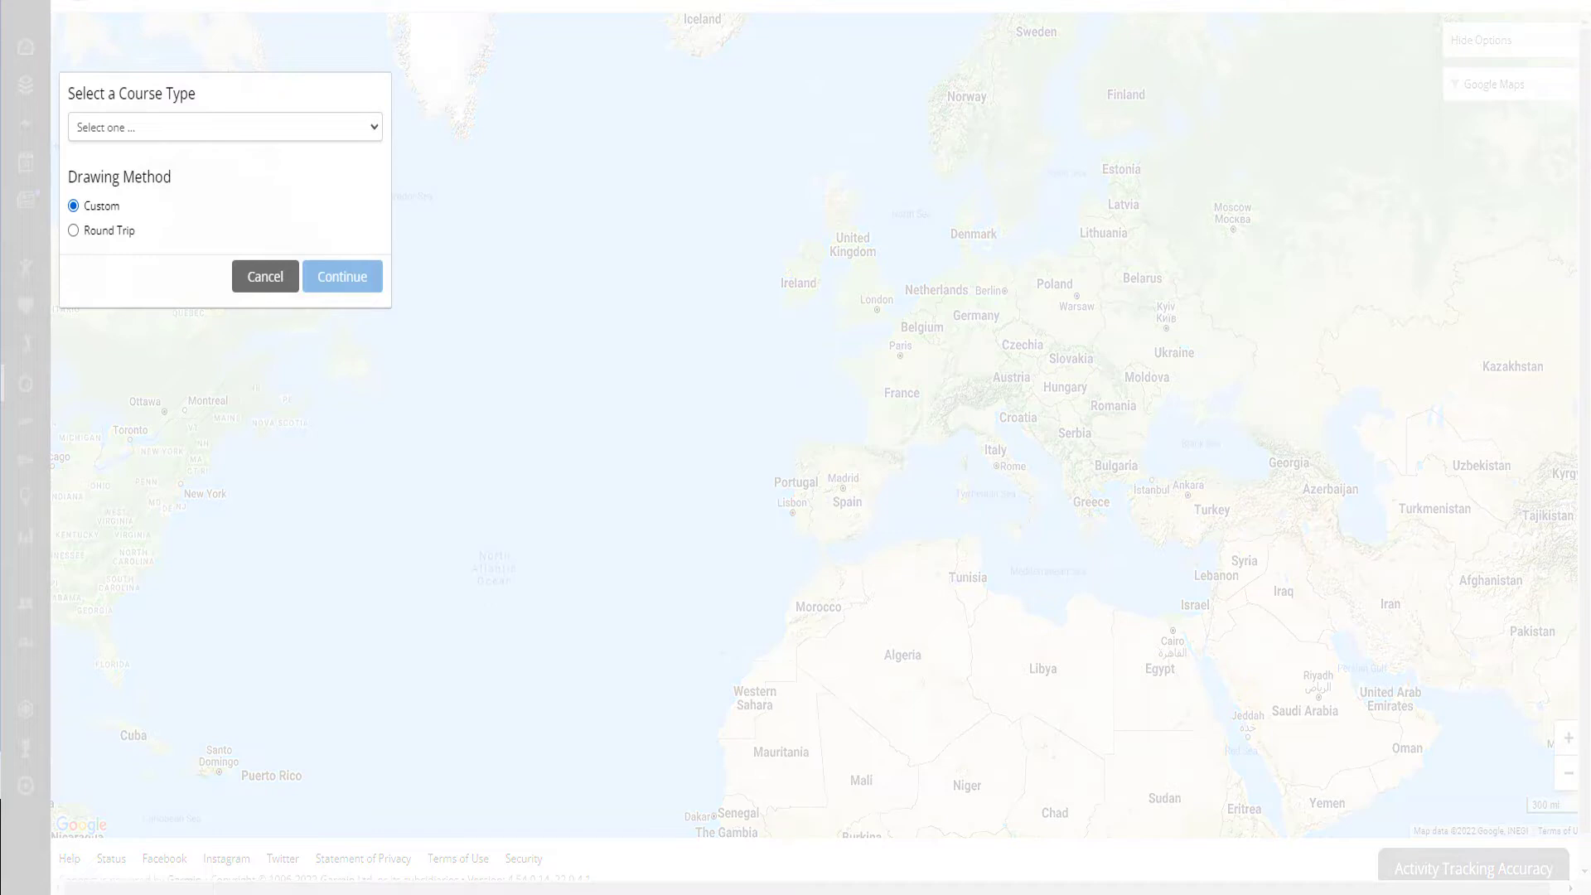
click(224, 126)
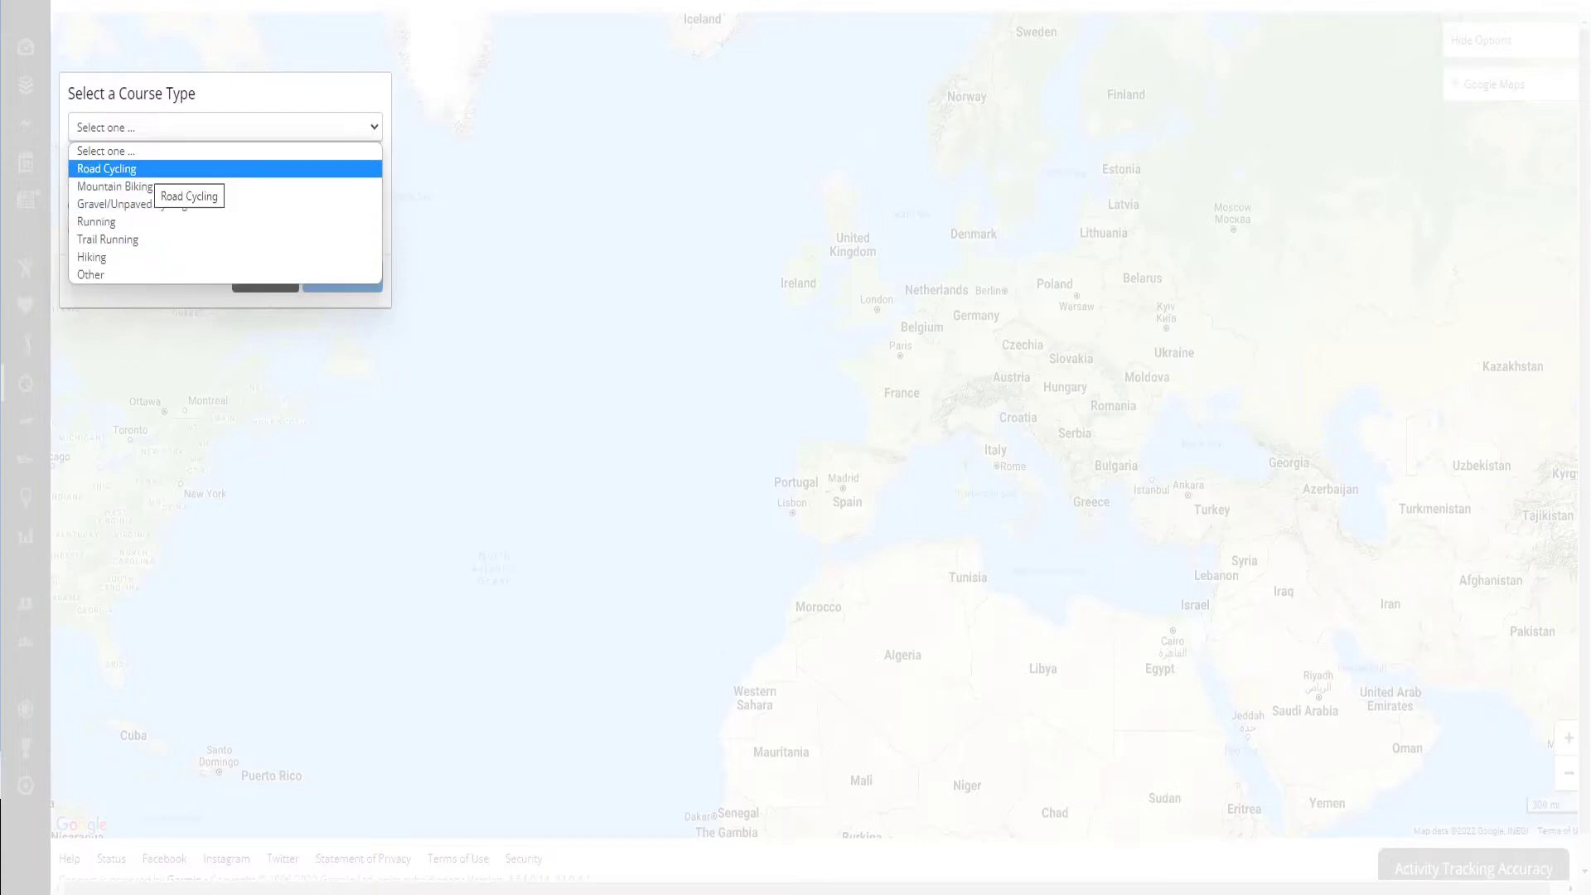
click(149, 169)
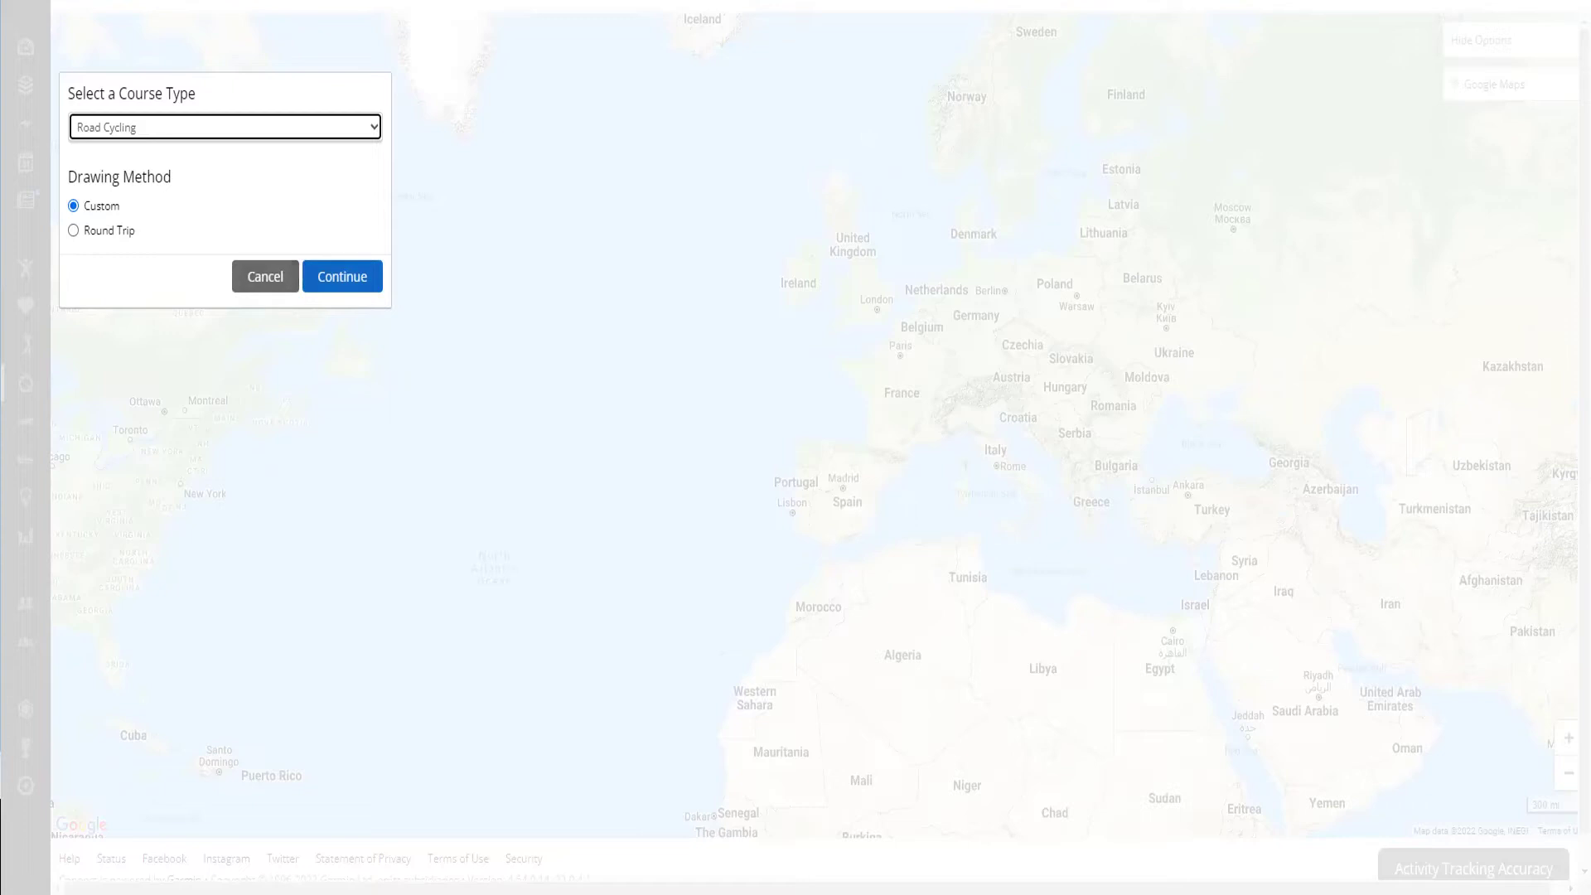
click(342, 276)
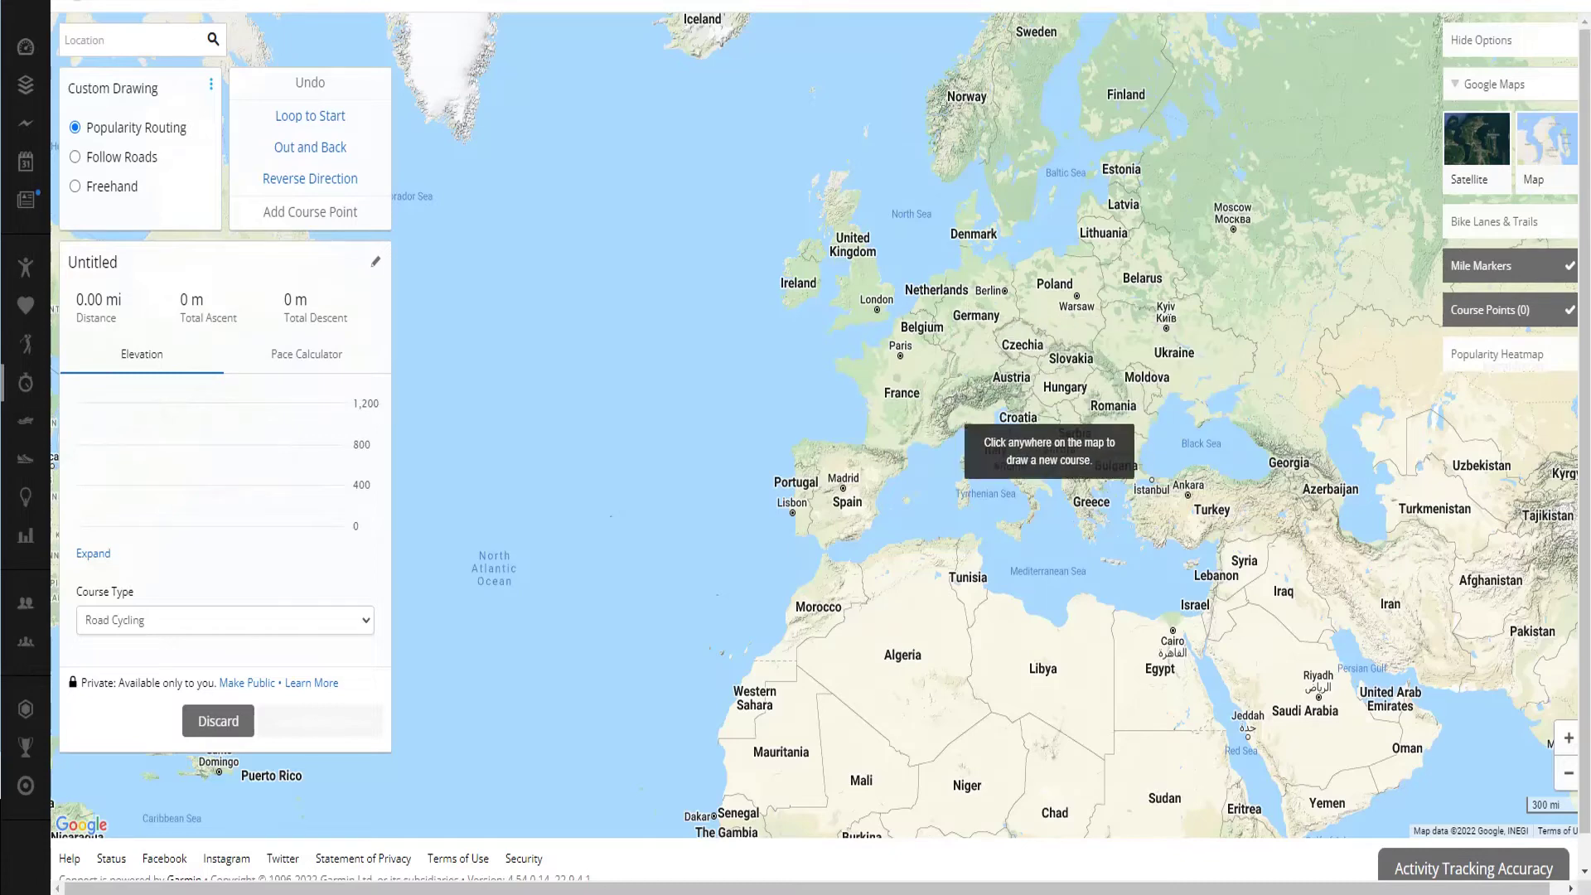
- Place the course's start point near Carmona, just north of Lantic, south of Manila in the Philippines
drag(1114, 367, 581, 267)
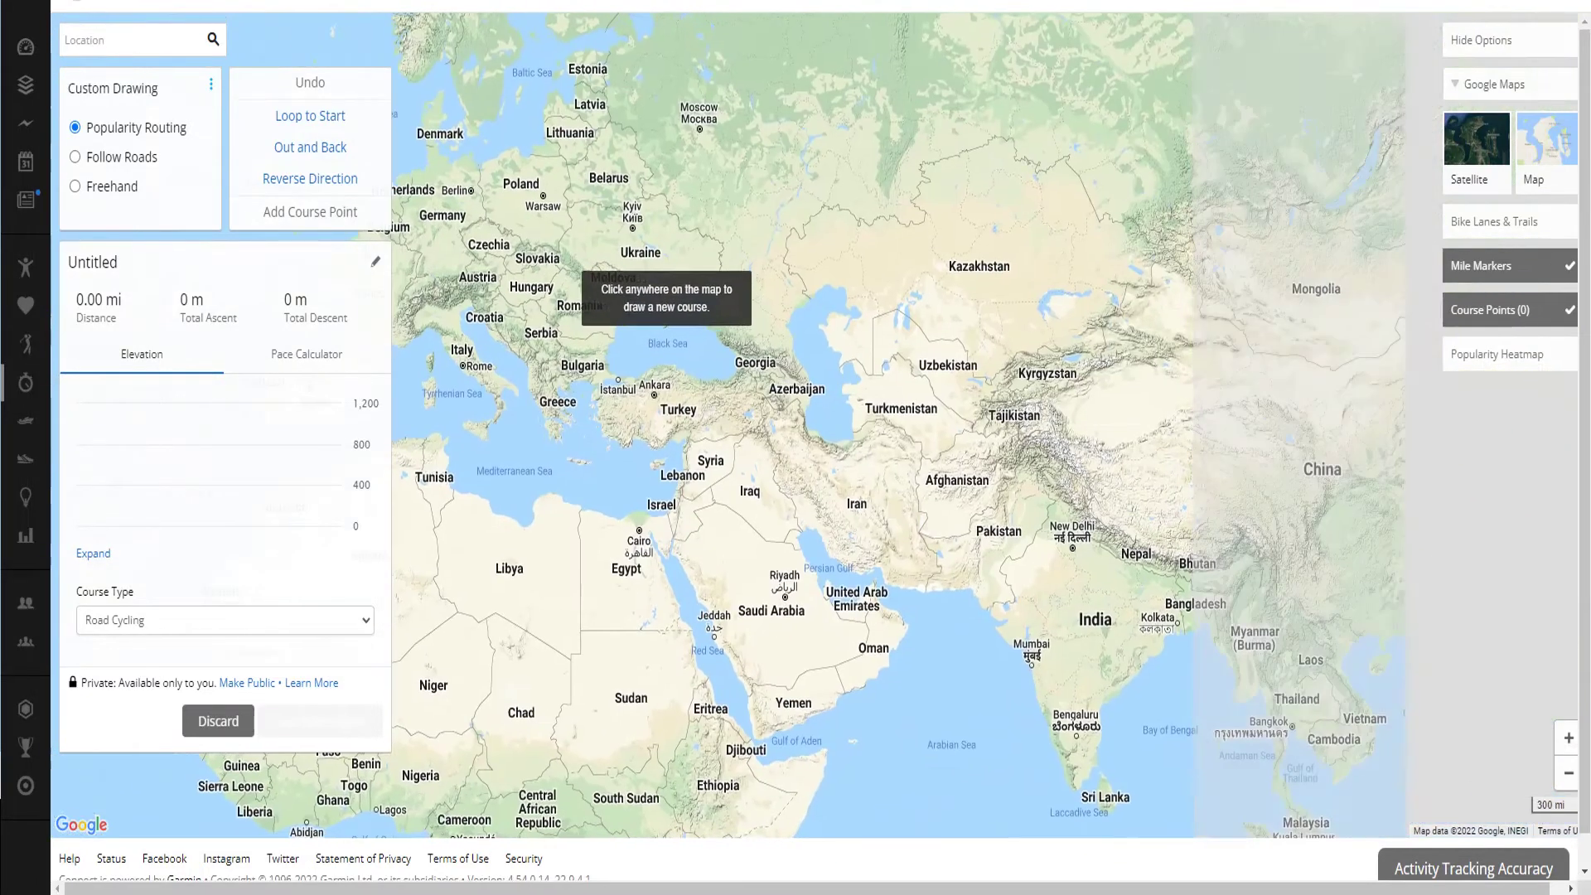
drag(1114, 392, 677, 297)
drag(1125, 444, 991, 300)
scroll(998, 515, up, 1)
scroll(901, 509, up, 1)
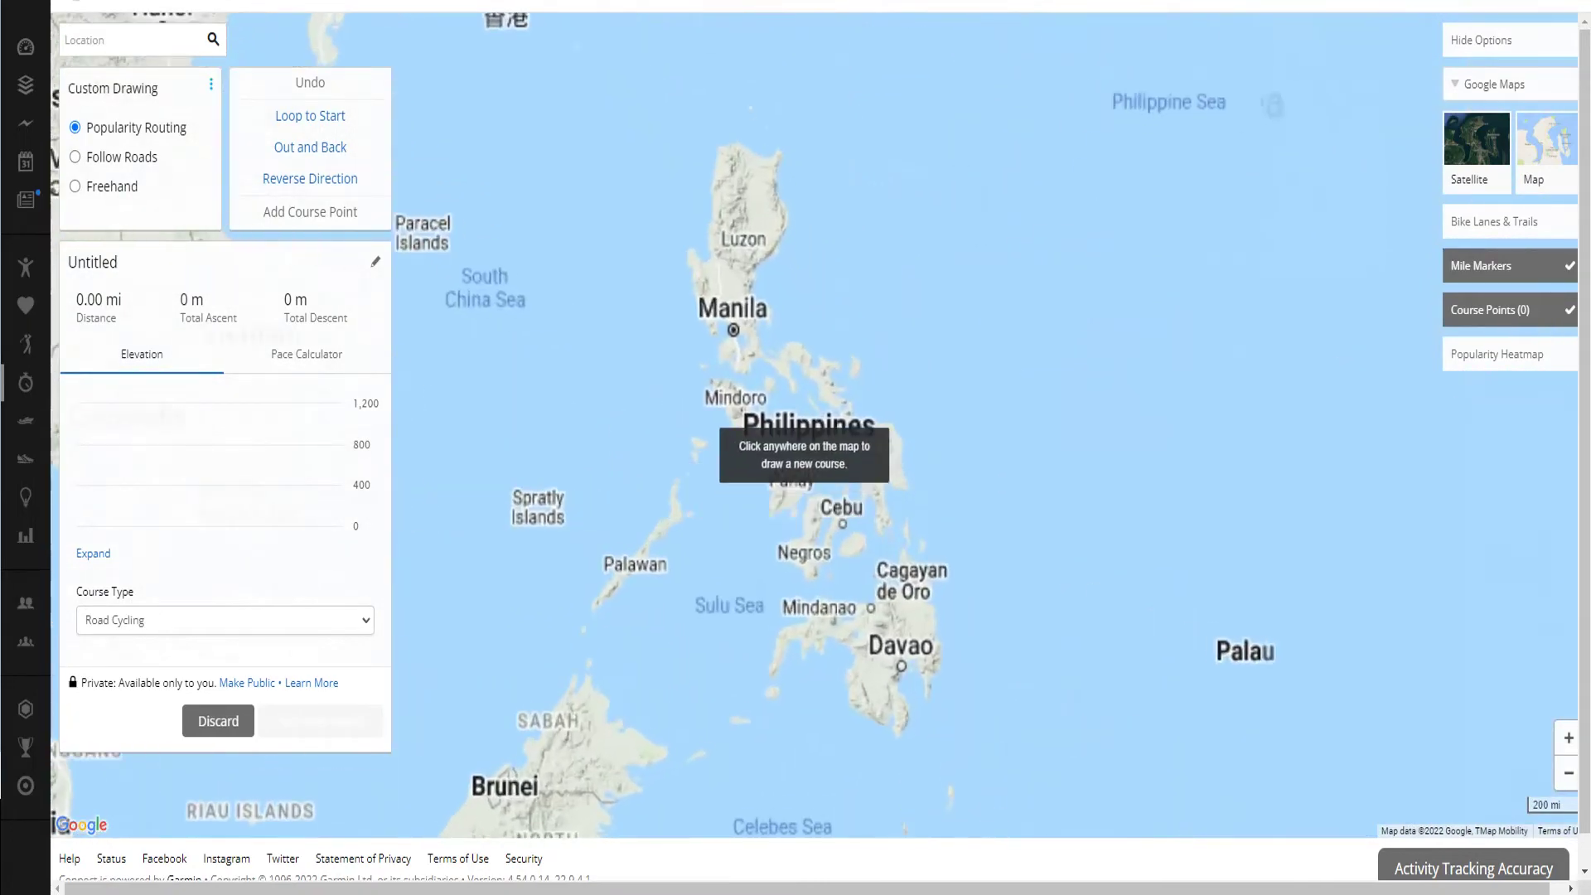
drag(1000, 359, 1123, 341)
scroll(915, 390, up, 2)
drag(871, 295, 1027, 492)
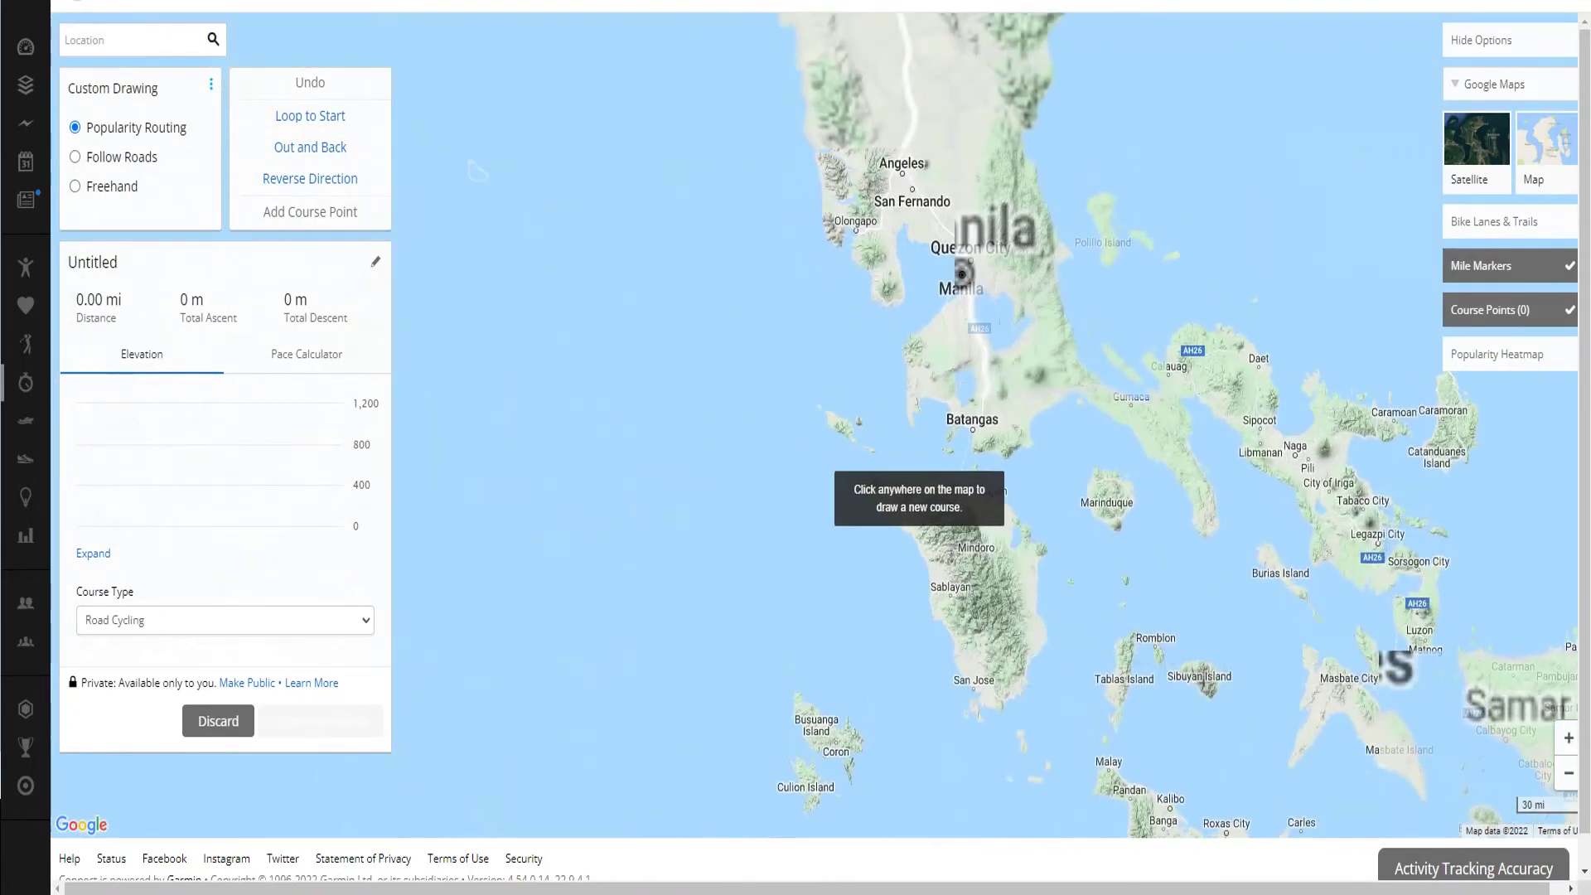
scroll(903, 464, up, 3)
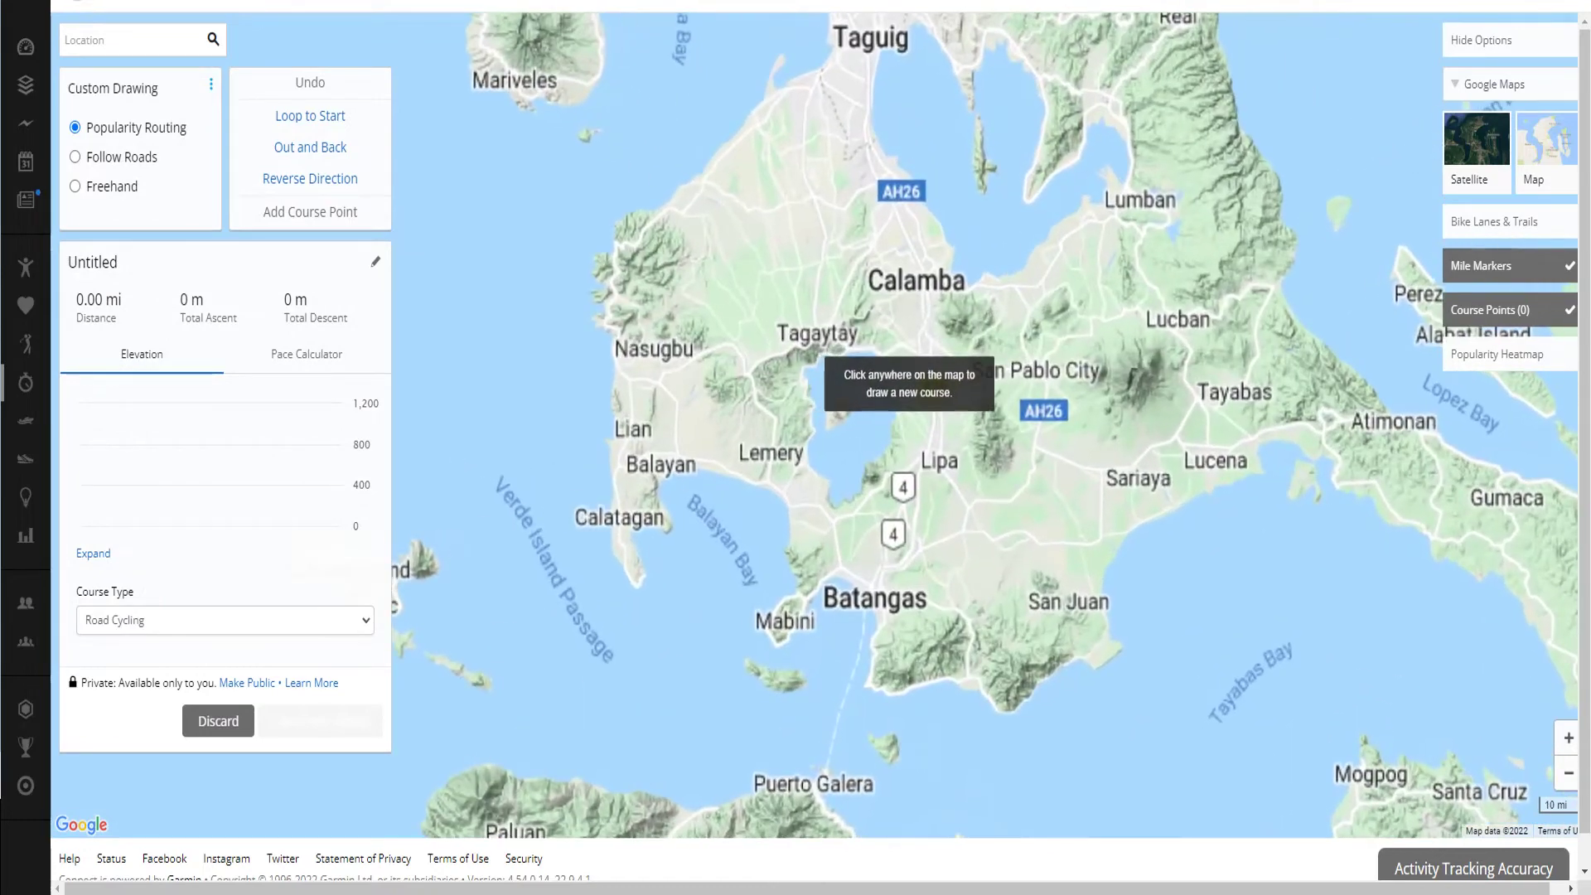
drag(1049, 317, 871, 395)
scroll(851, 437, up, 2)
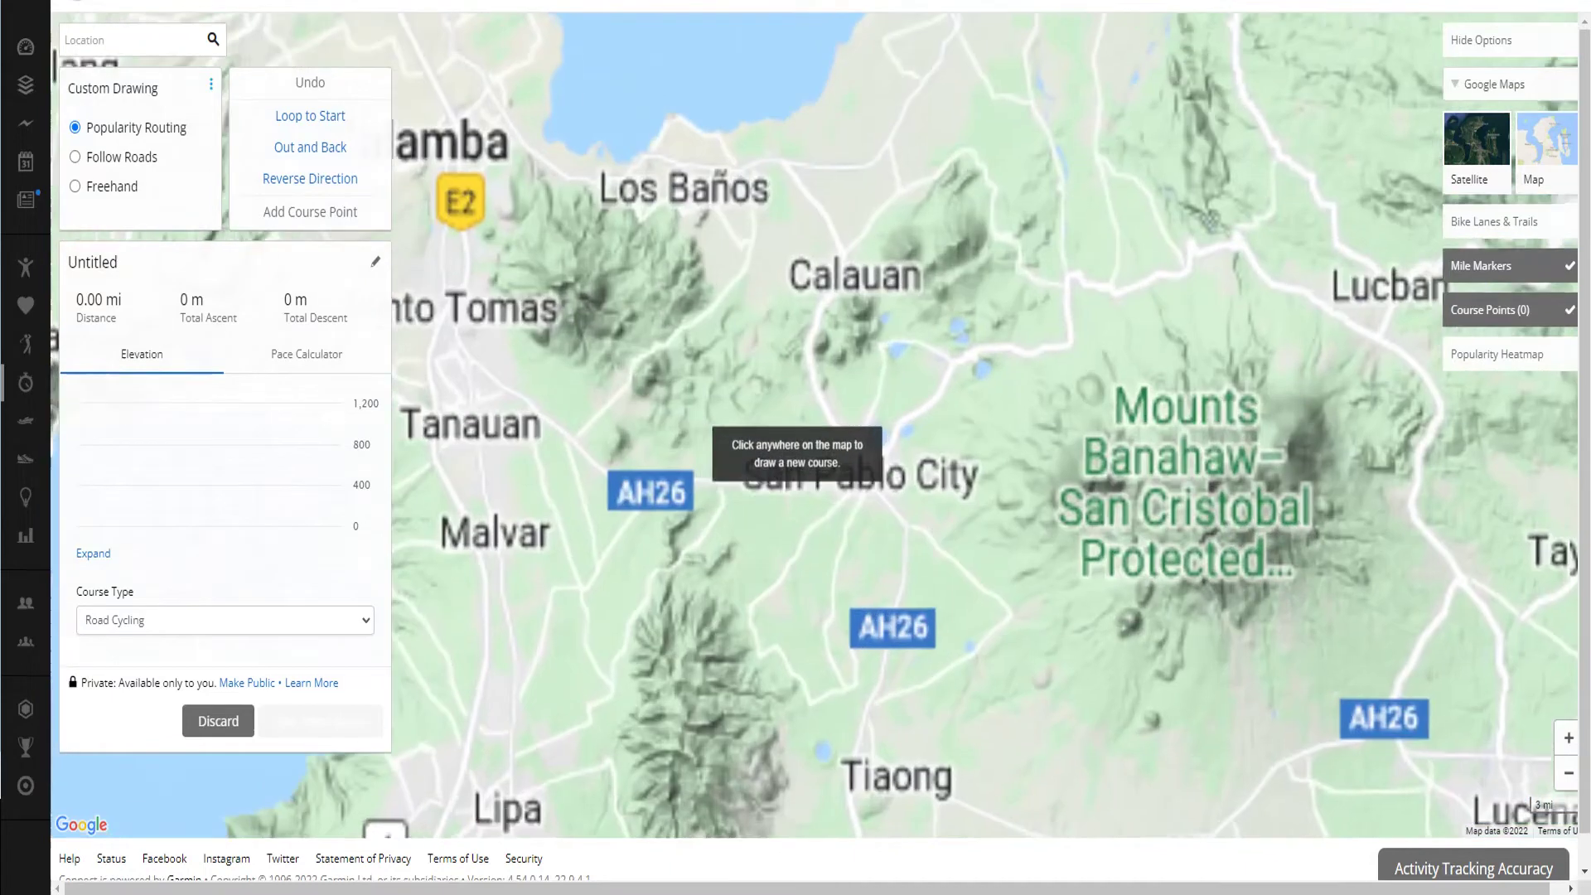
drag(641, 488, 991, 481)
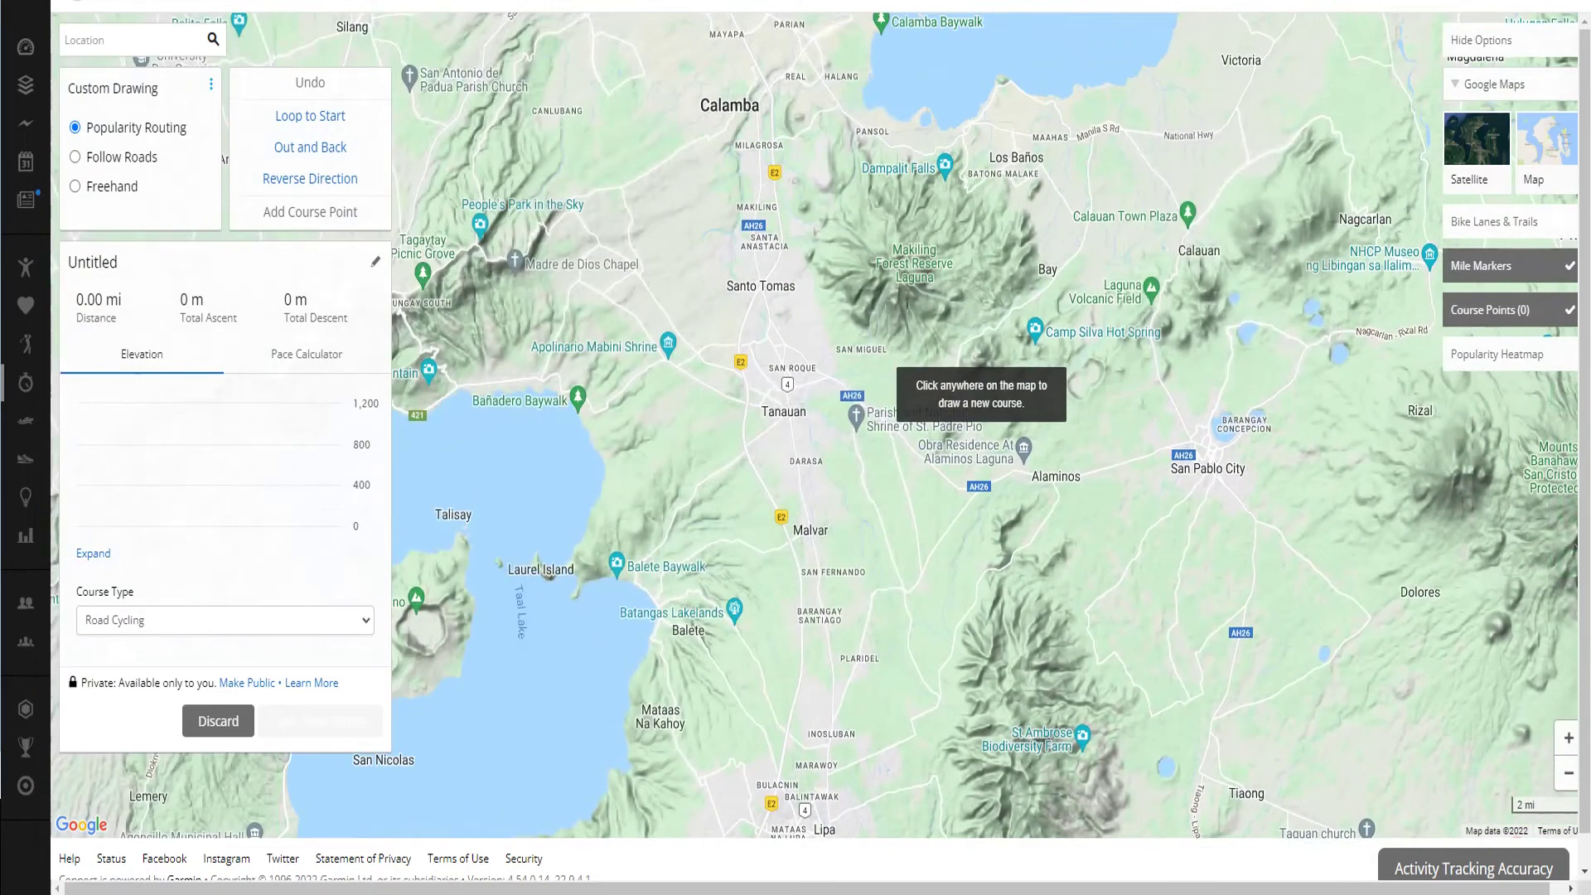
scroll(984, 473, down, 2)
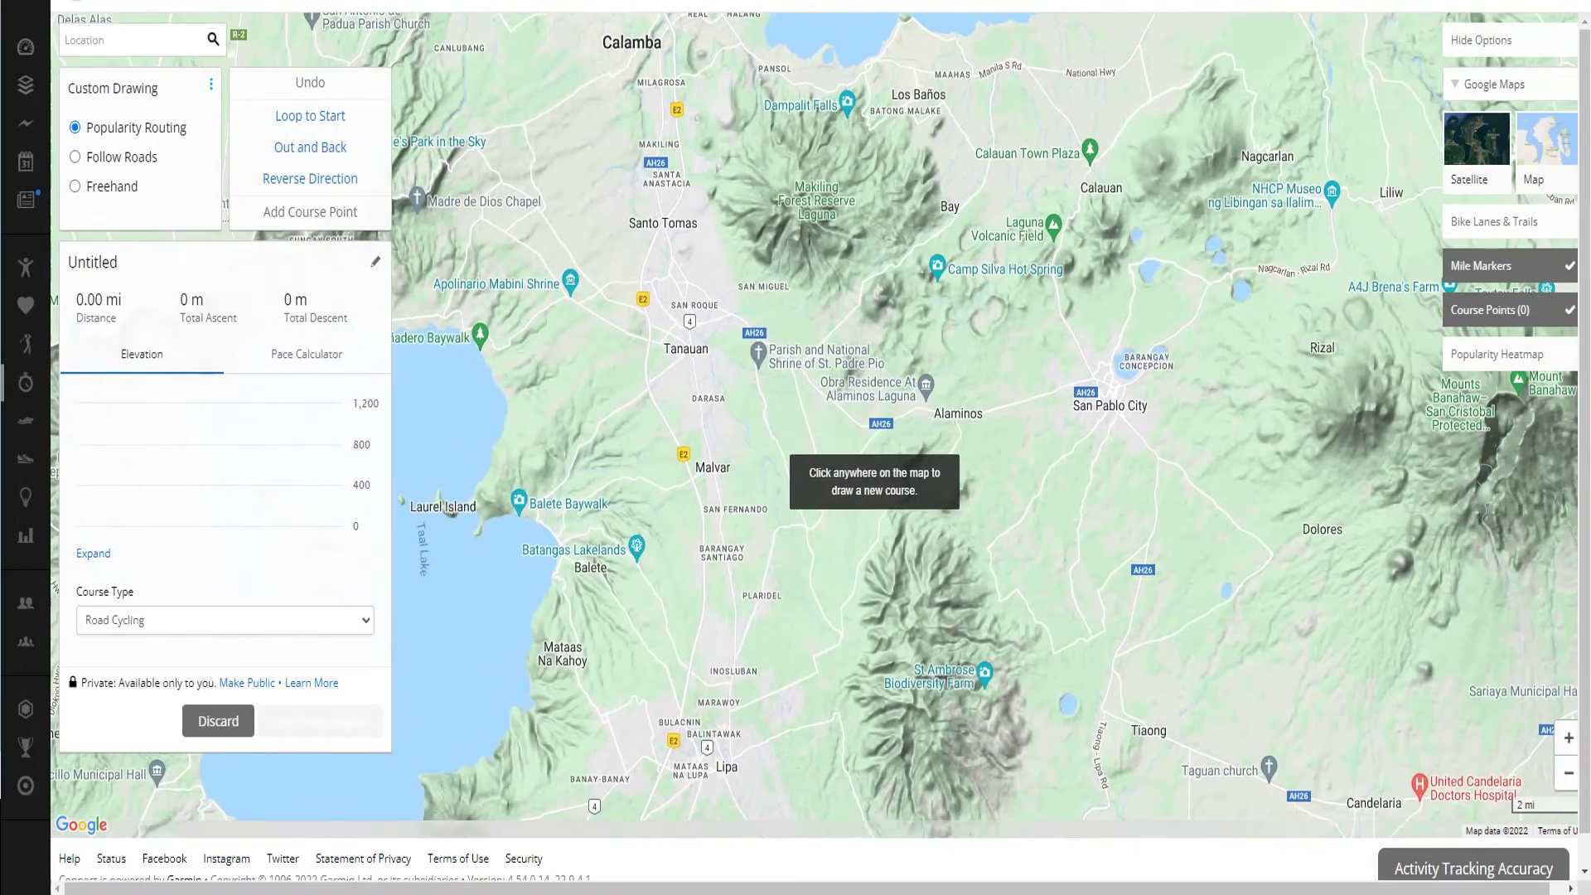
drag(784, 361, 973, 530)
scroll(912, 435, up, 1)
scroll(908, 434, up, 1)
drag(701, 313, 876, 503)
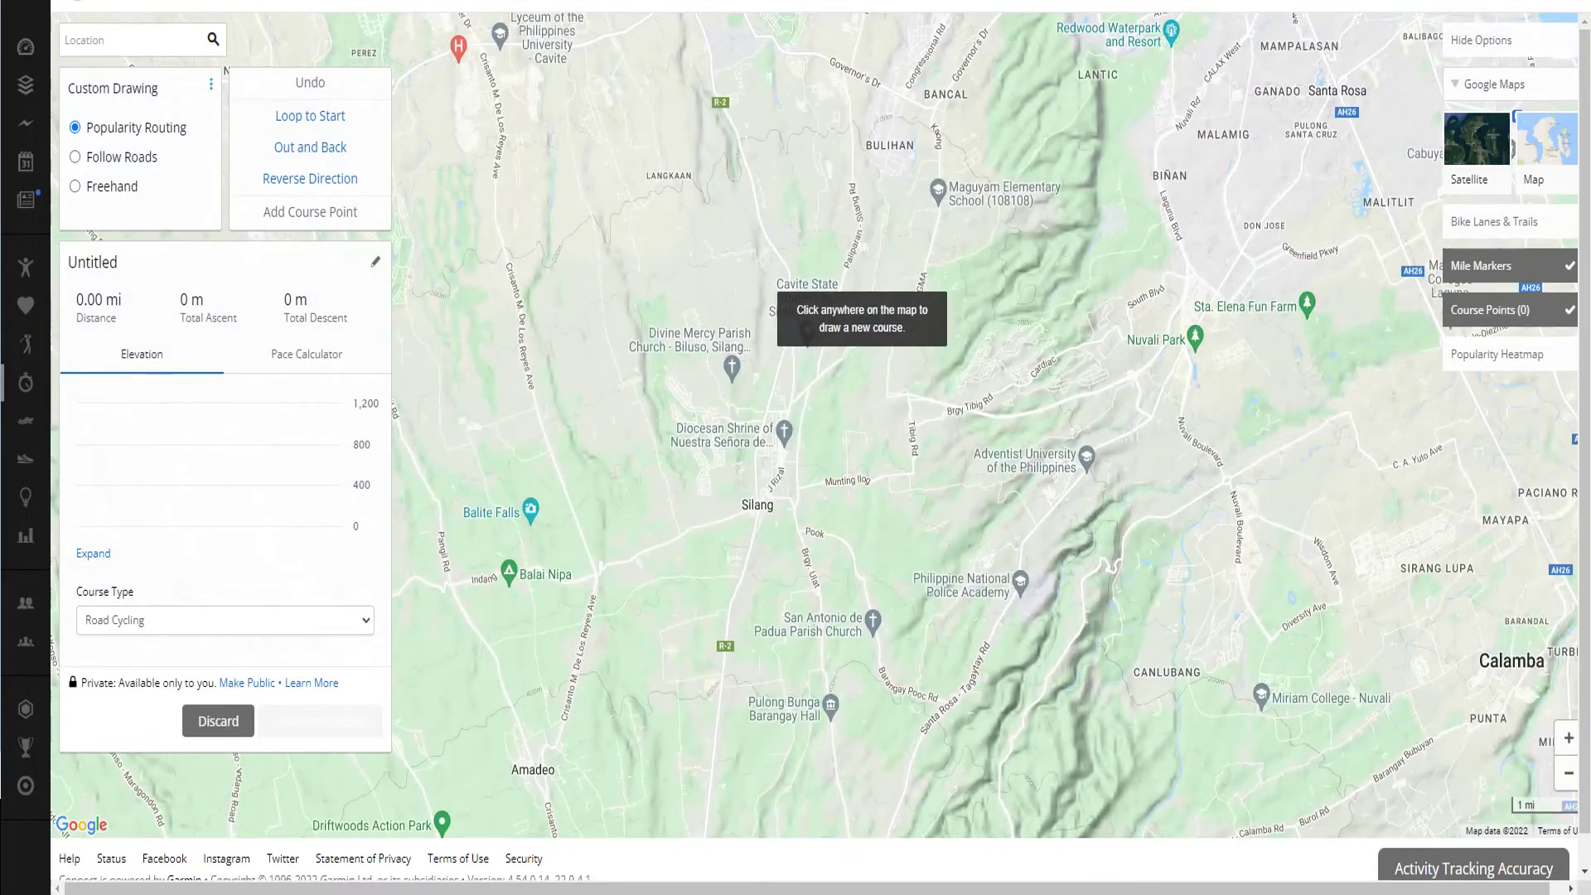
drag(957, 241, 922, 380)
scroll(928, 307, up, 1)
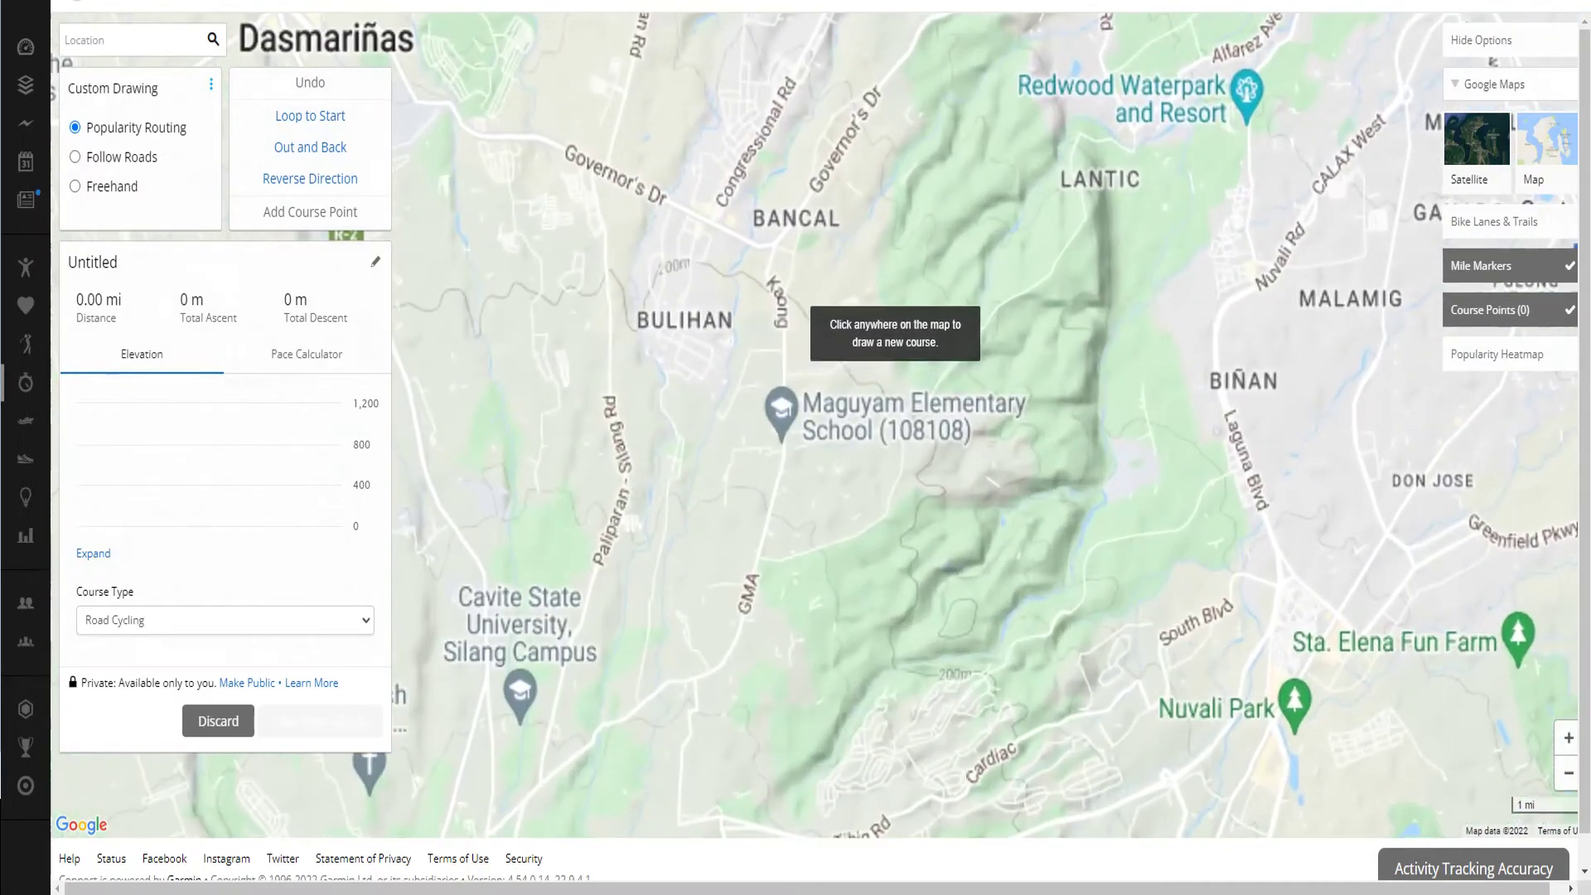
scroll(1056, 252, up, 1)
drag(1090, 182, 1074, 376)
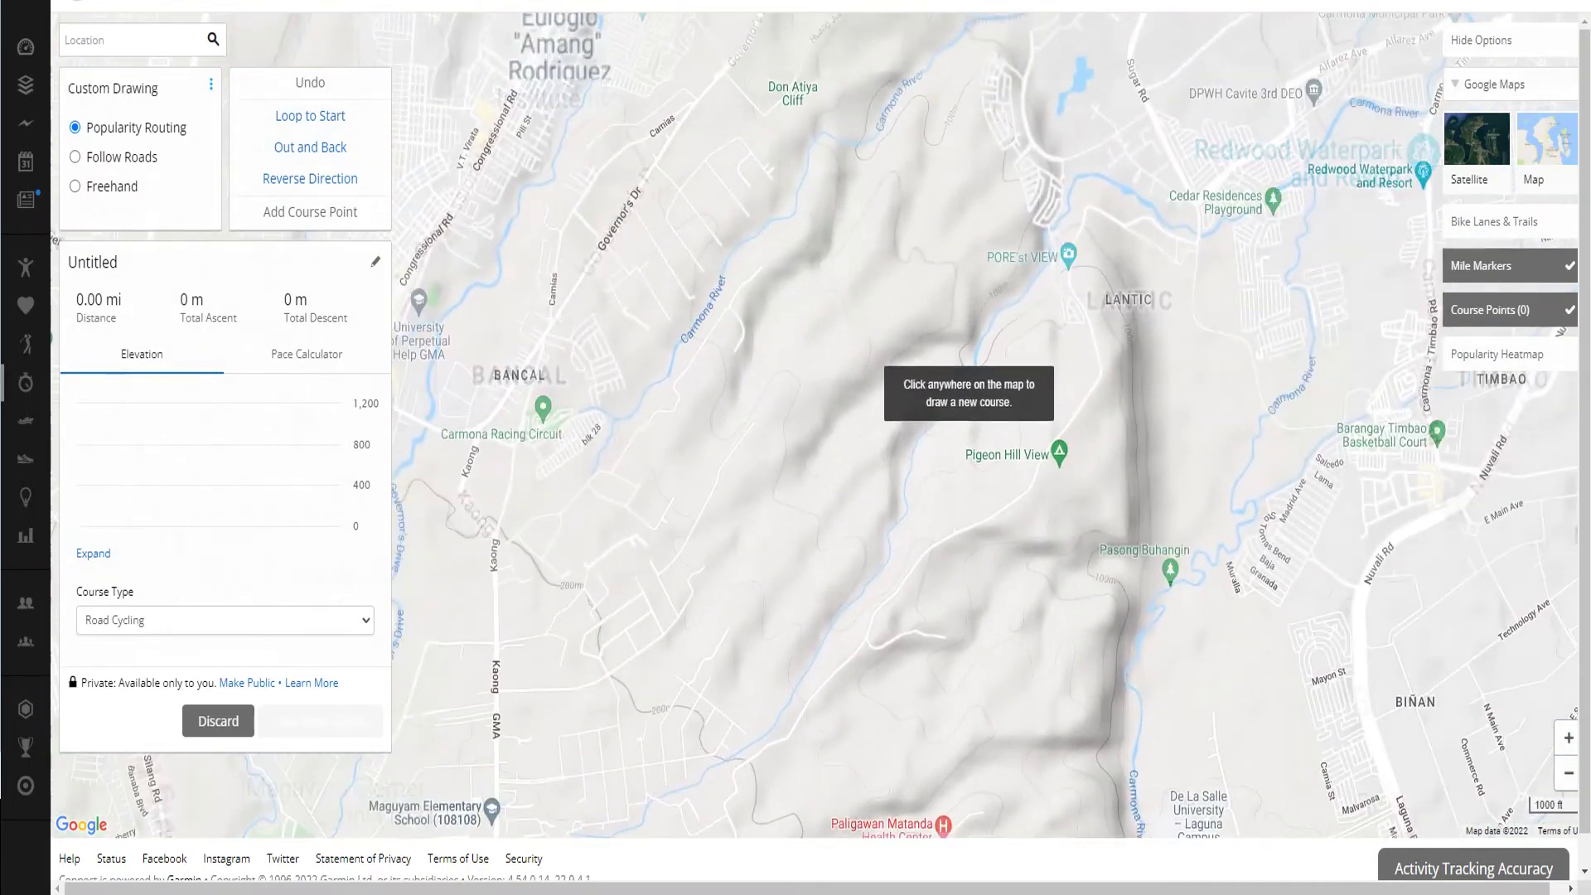
drag(865, 175, 887, 361)
drag(873, 223, 887, 268)
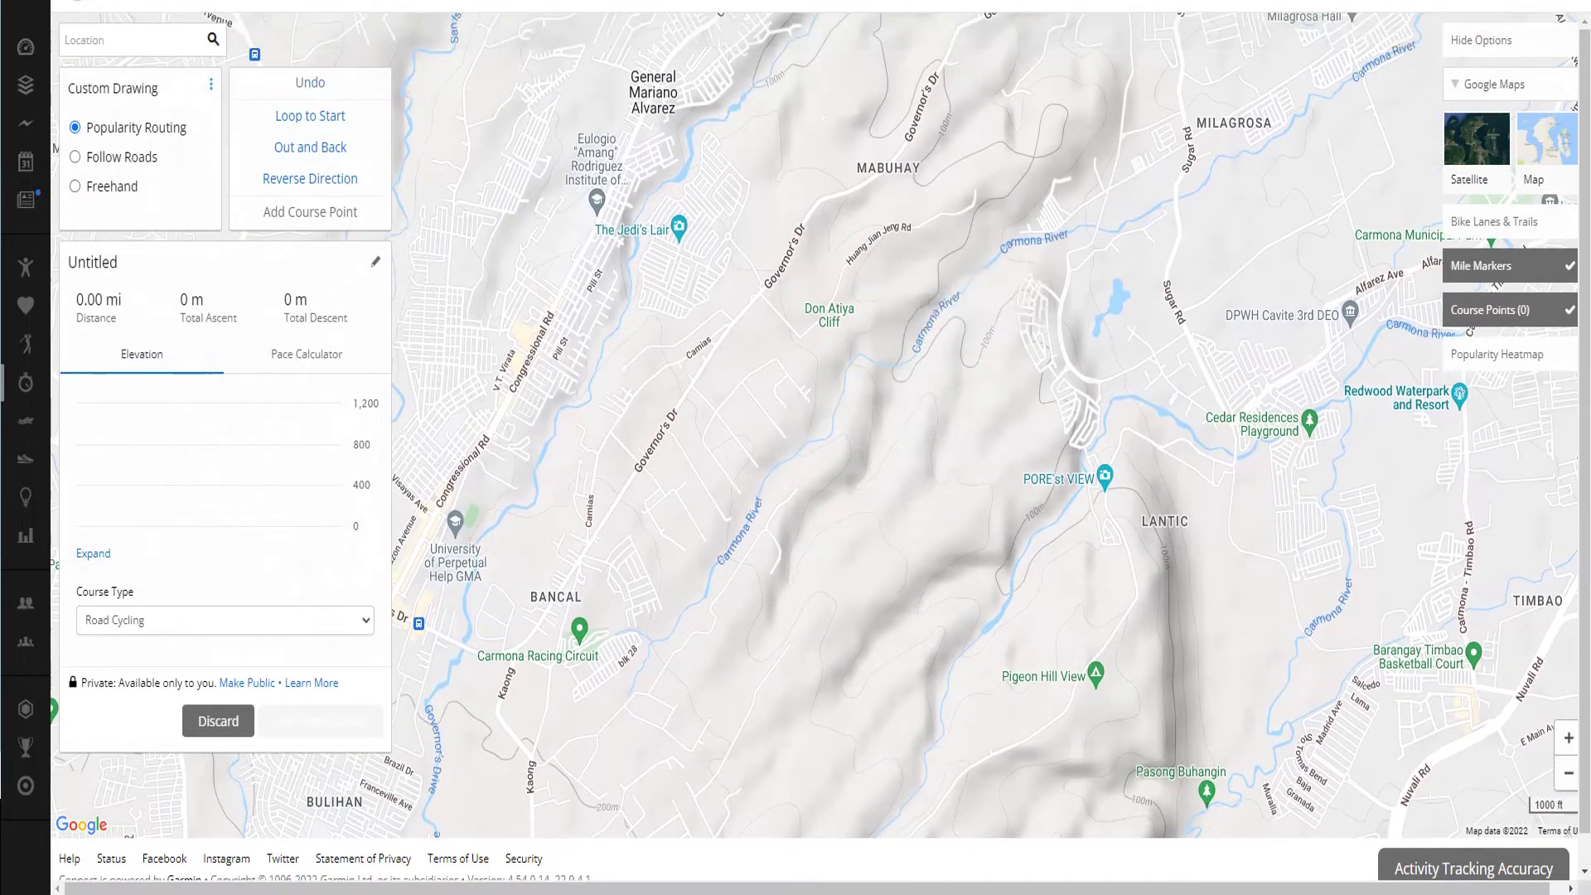
- Extend the route north to Manuyo Dos near Las Piñas, for a course about 16.9 mi long
scroll(1066, 261, down, 4)
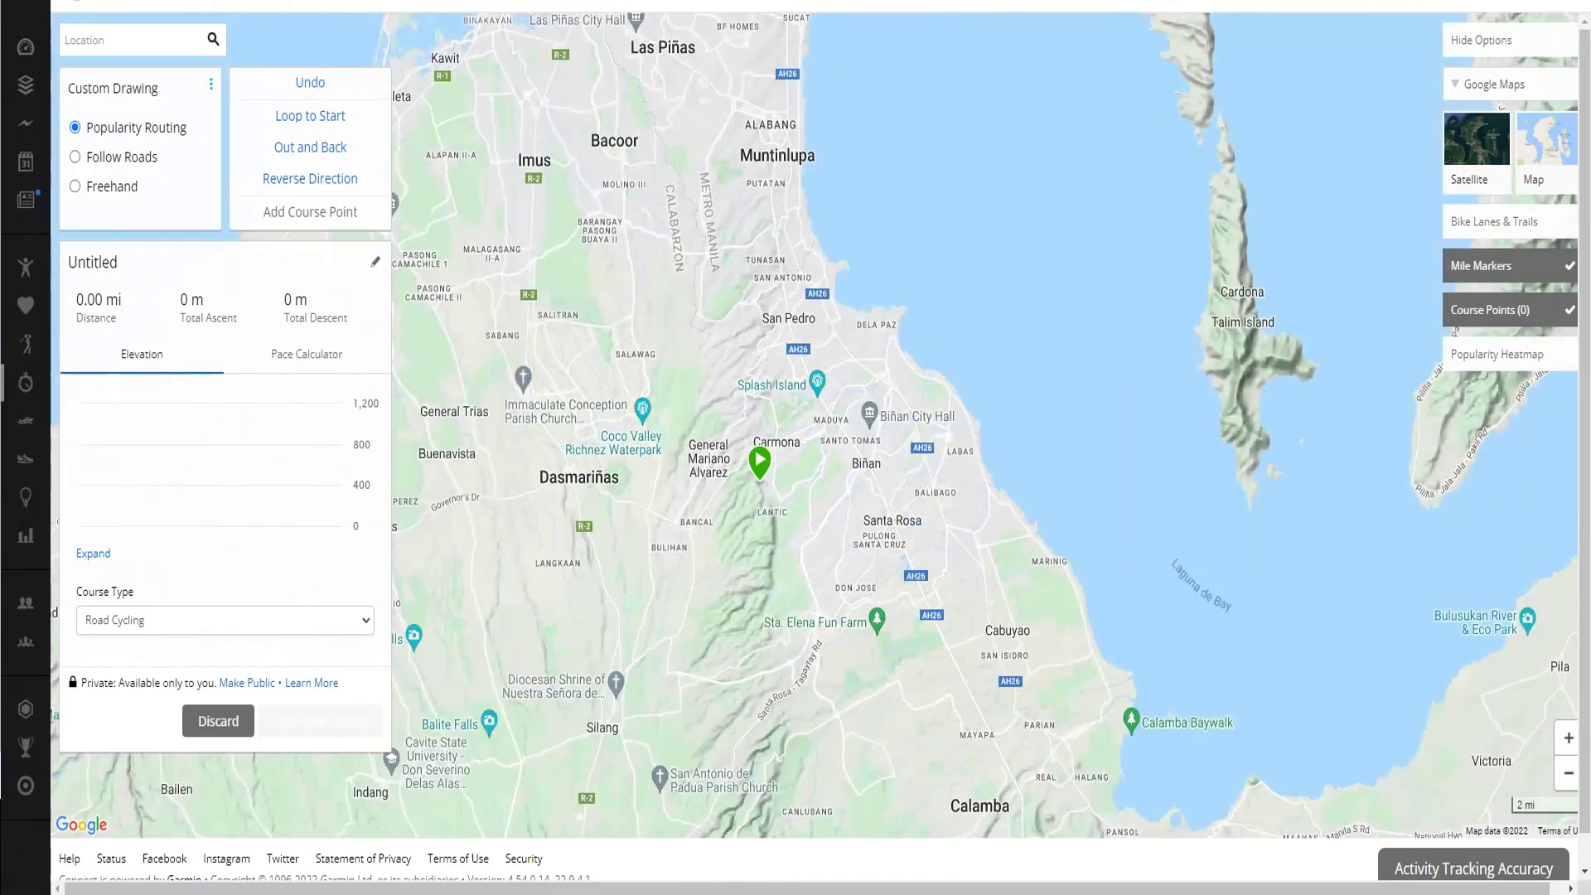
drag(658, 118, 852, 265)
scroll(851, 266, down, 1)
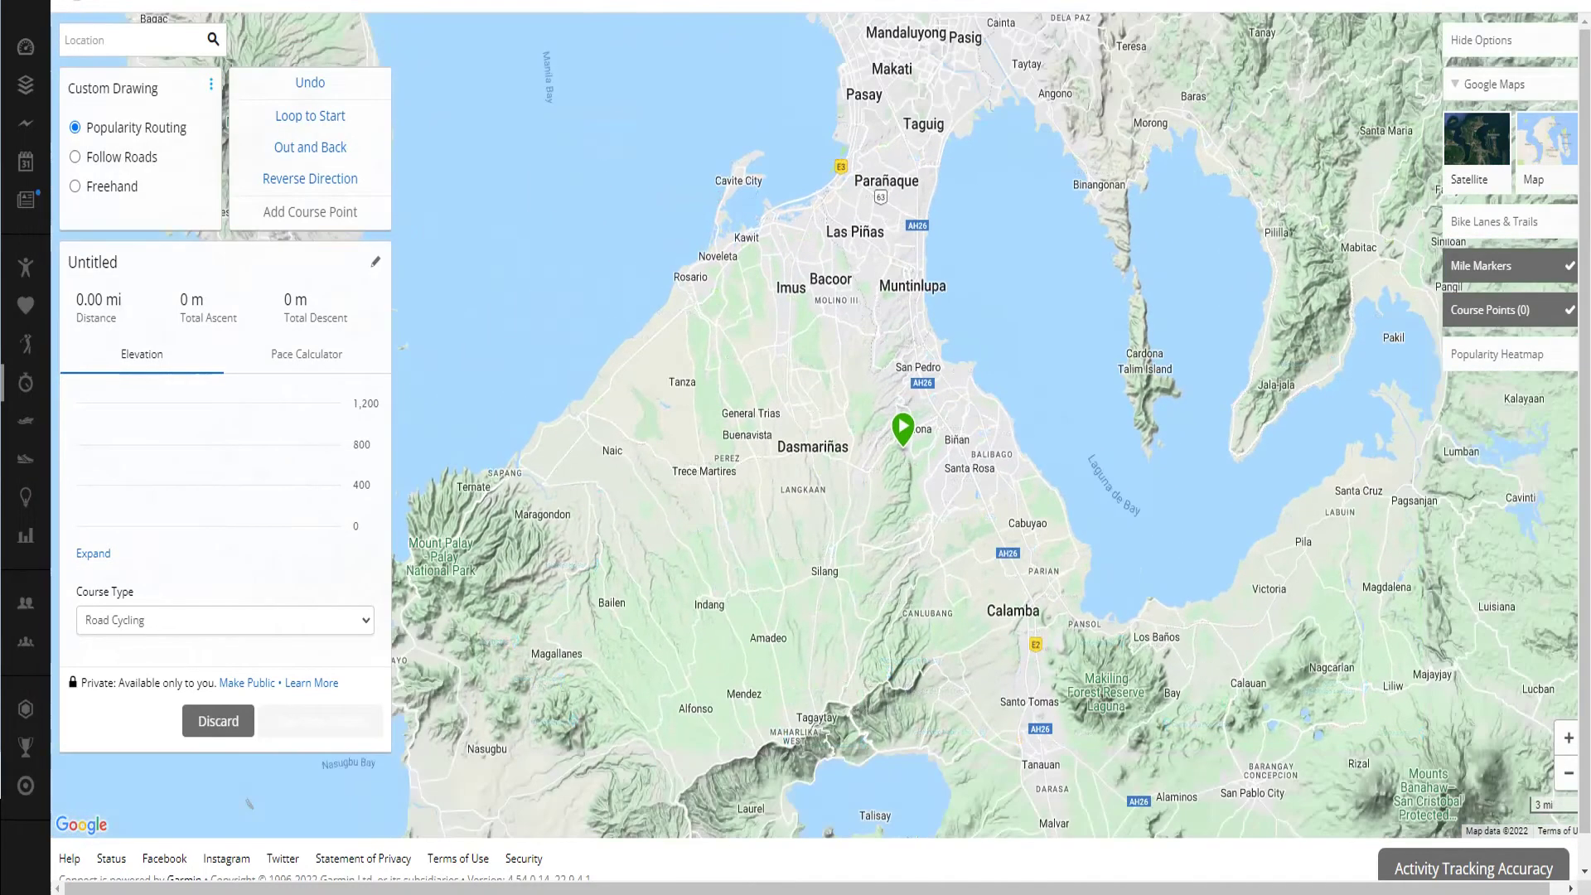
scroll(858, 281, up, 1)
drag(867, 137, 895, 265)
scroll(895, 265, up, 1)
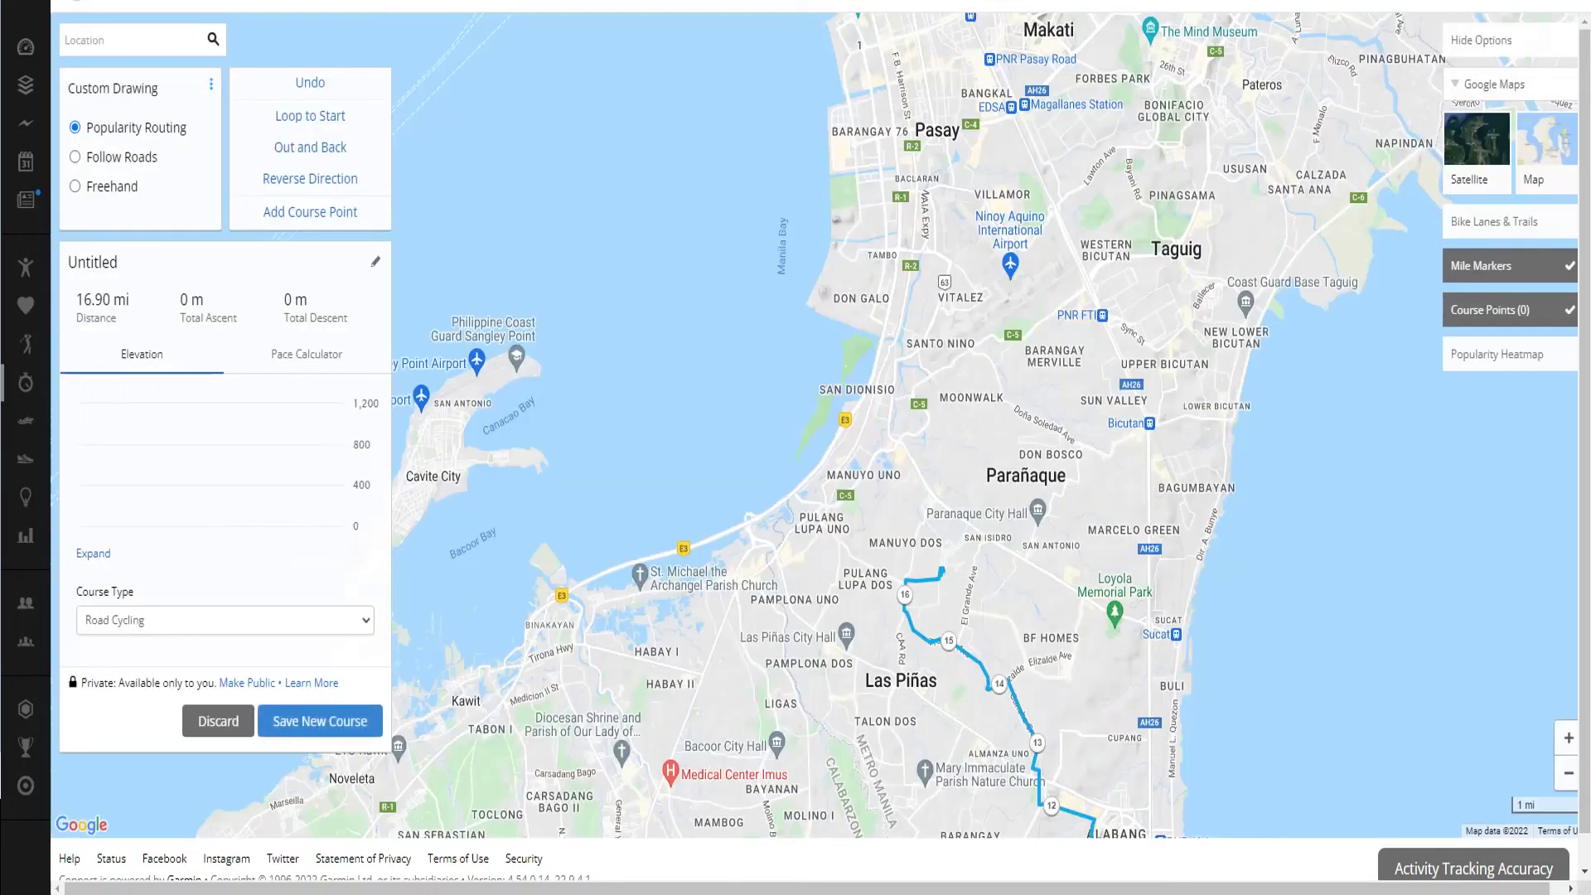
- Extend the route north along Diosdado Macapagal Blvd to Pasay's bayside below Star City, for a course about 23.9 mi long
drag(896, 513, 862, 230)
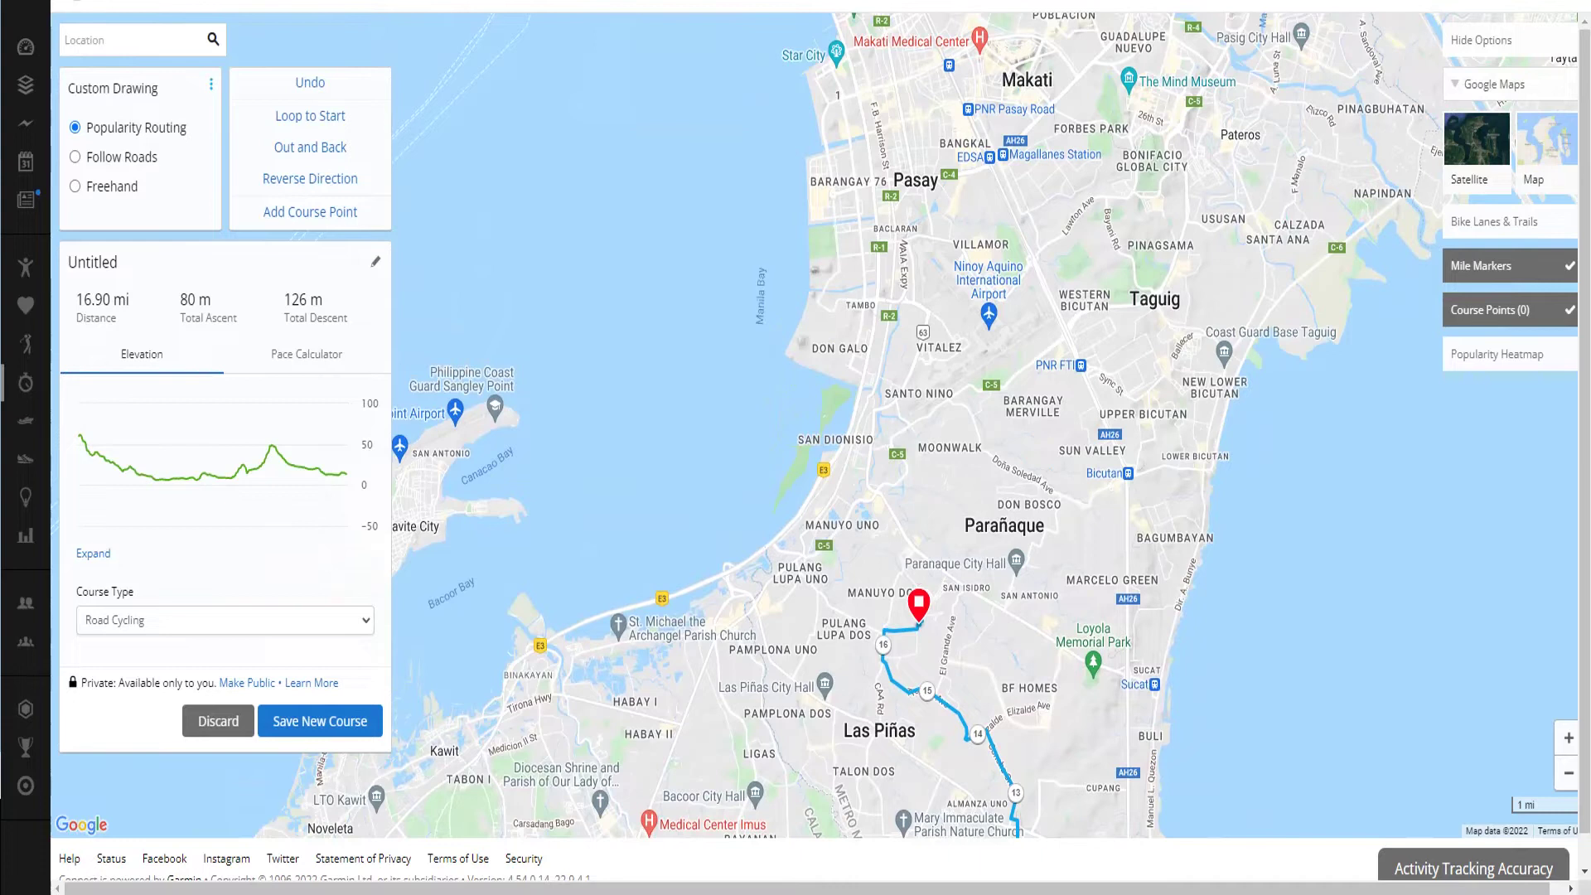
drag(918, 497, 928, 688)
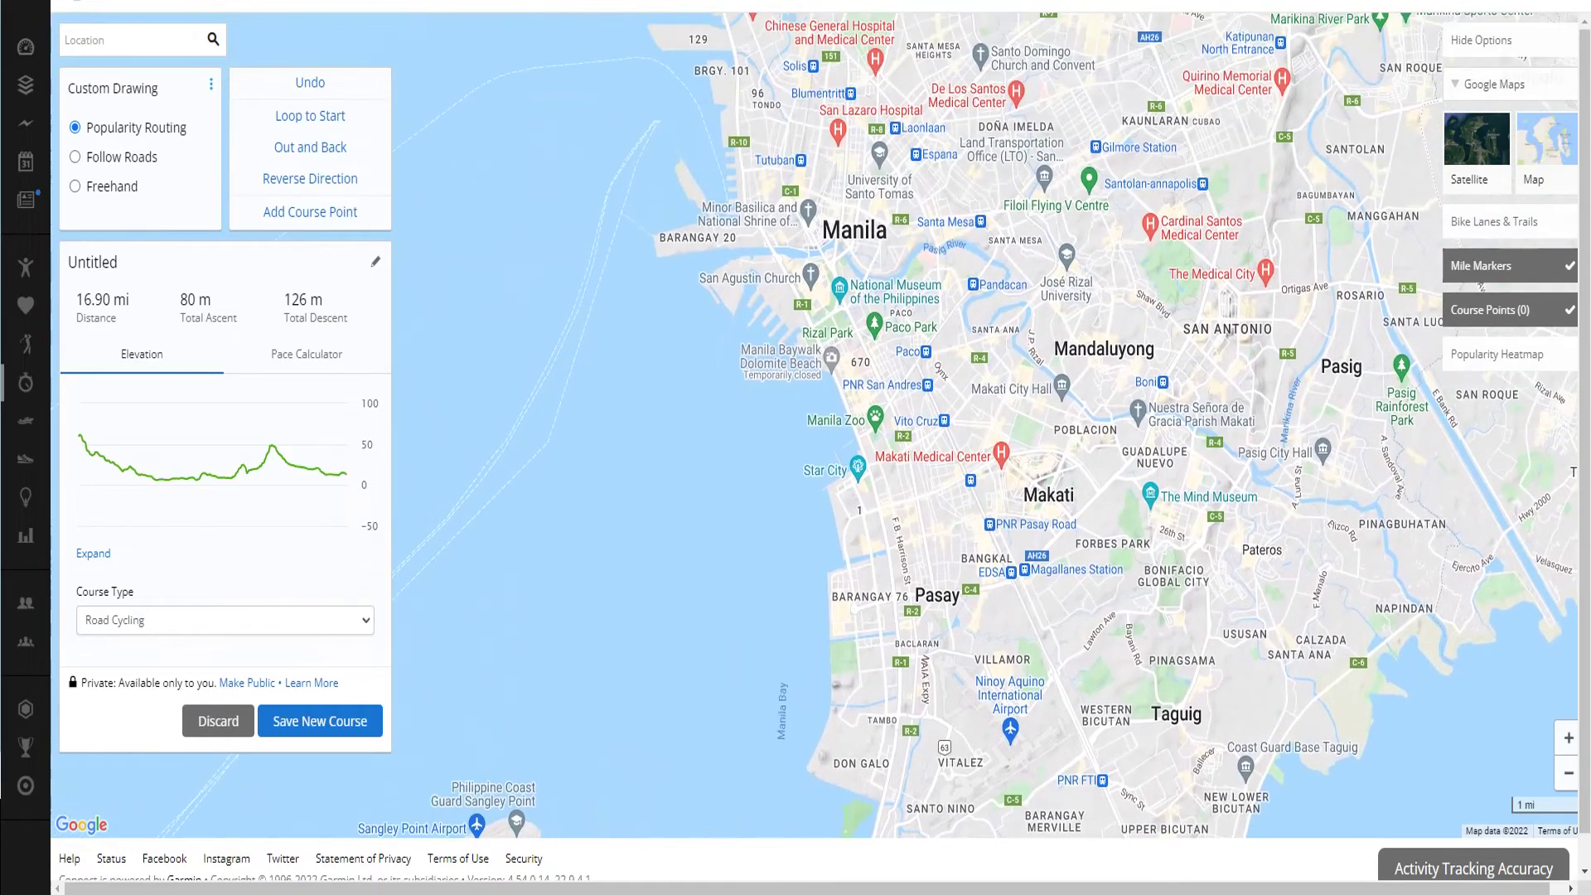
scroll(835, 229, up, 3)
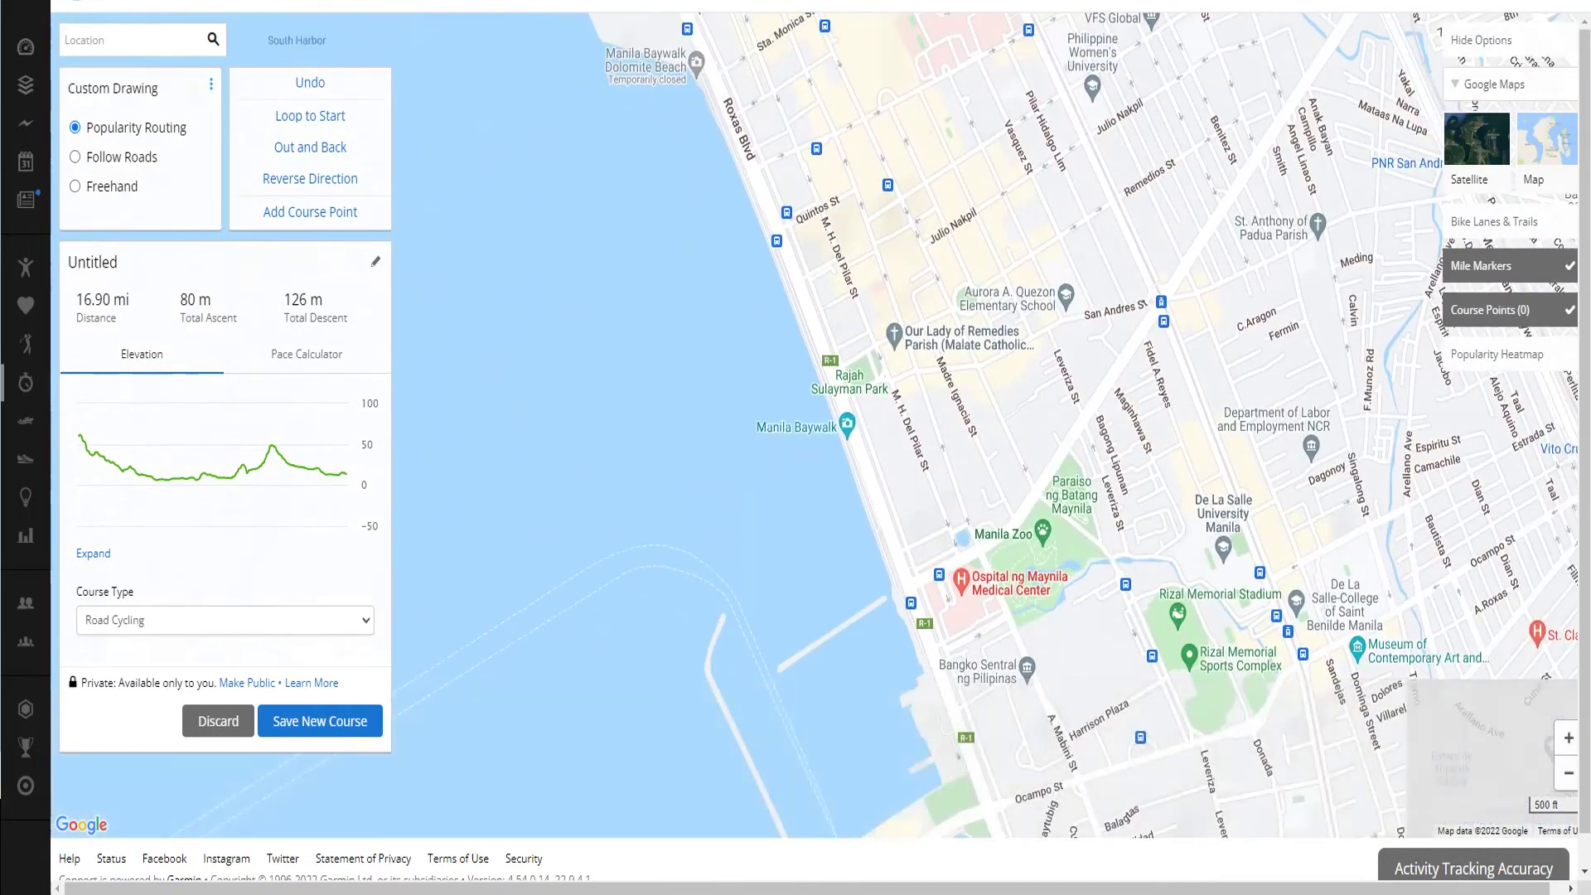
scroll(797, 331, down, 1)
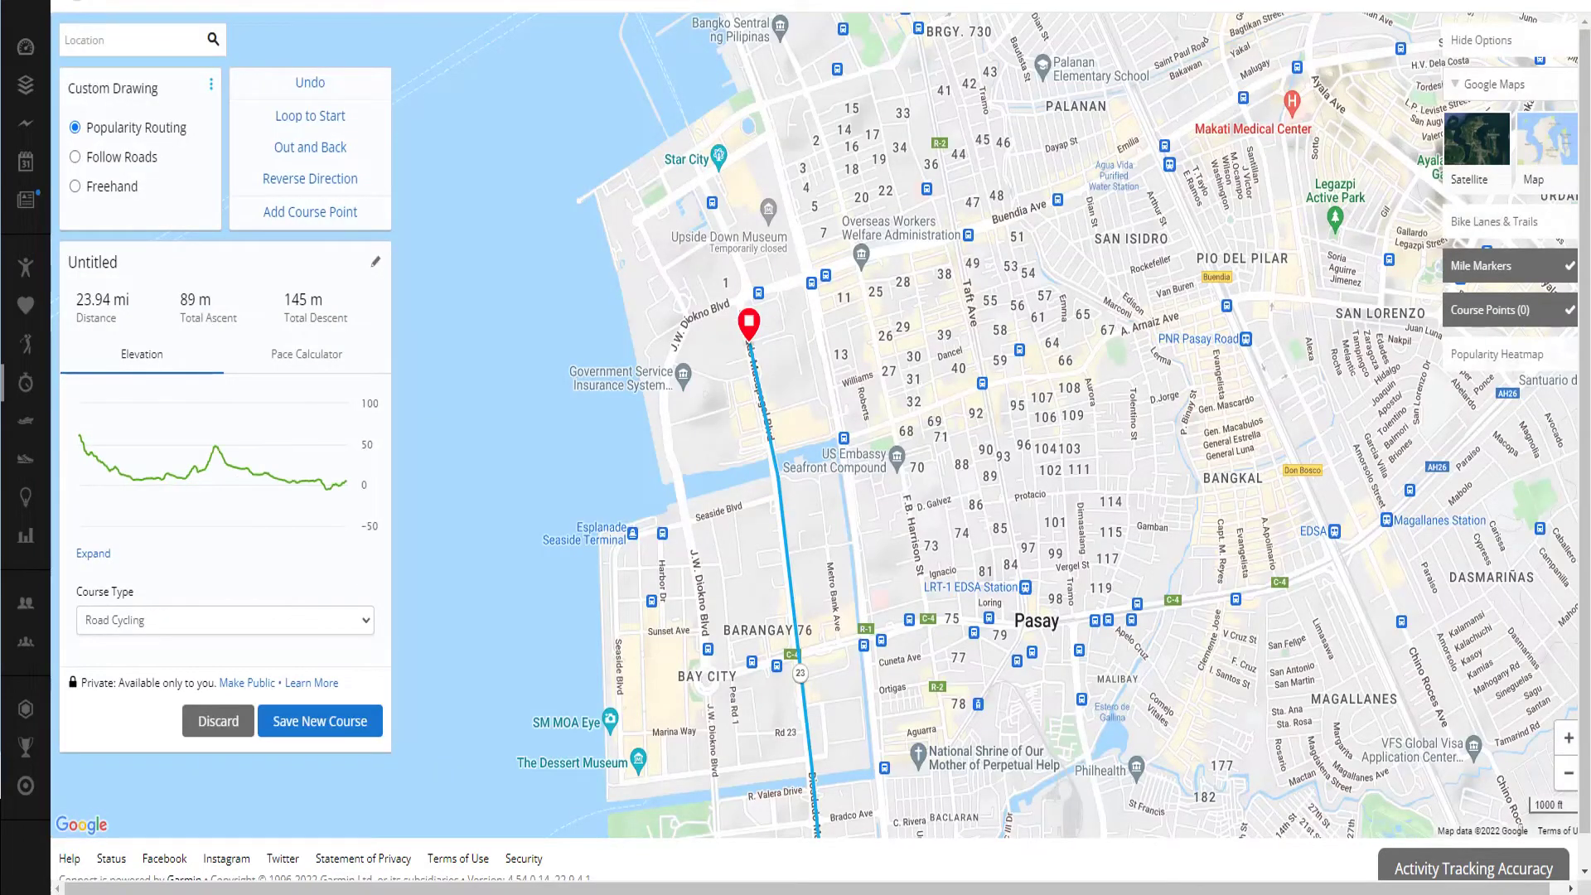
- Name the course "Carmona to MOA"
scroll(980, 500, down, 1)
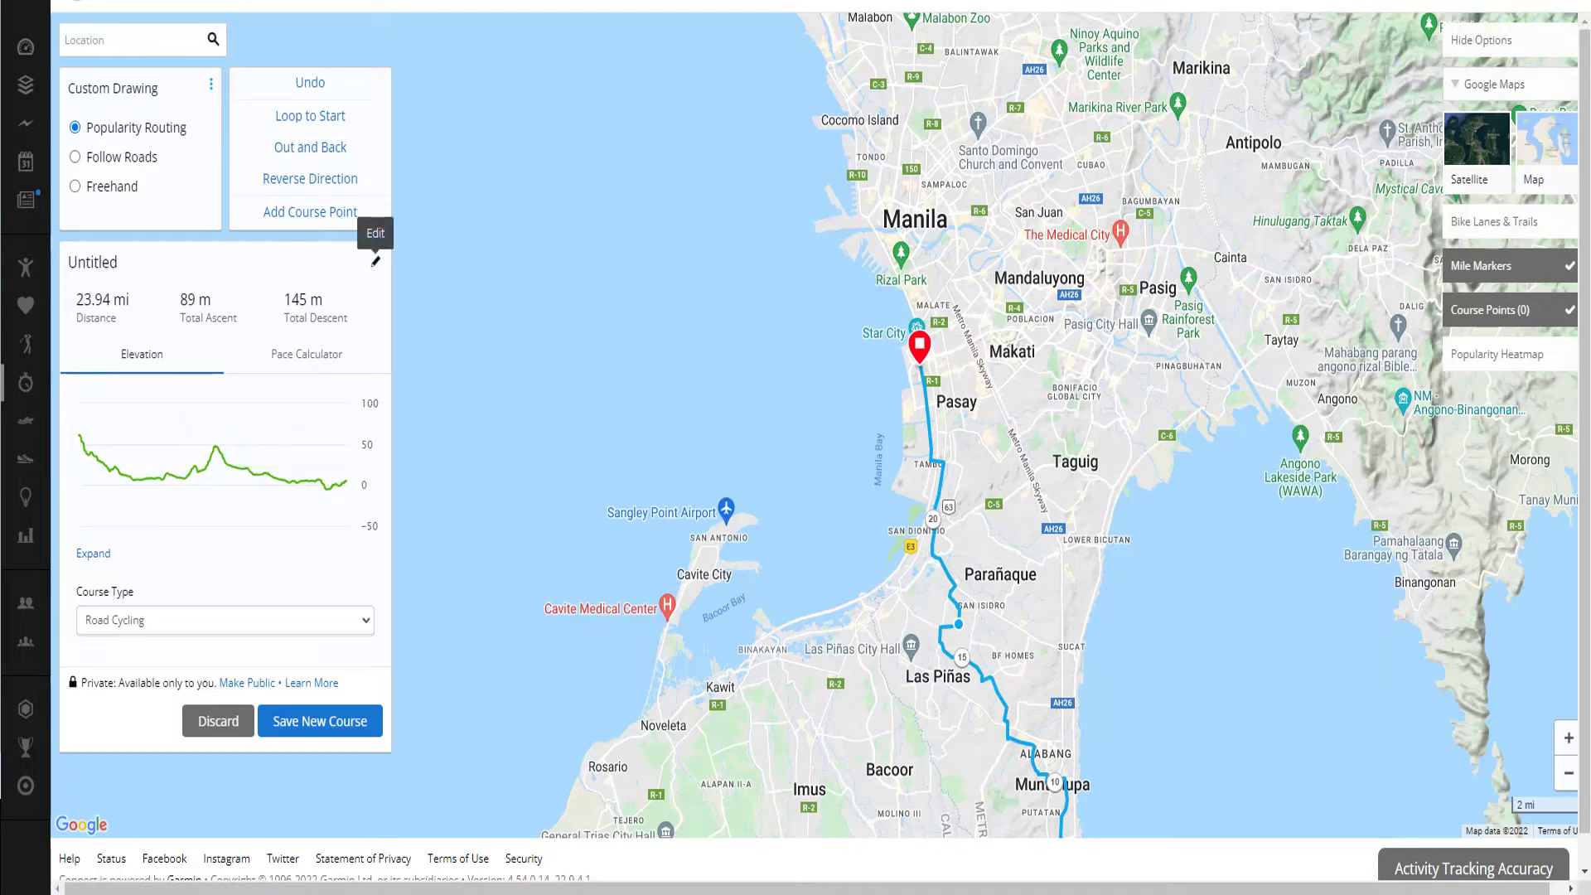
click(376, 261)
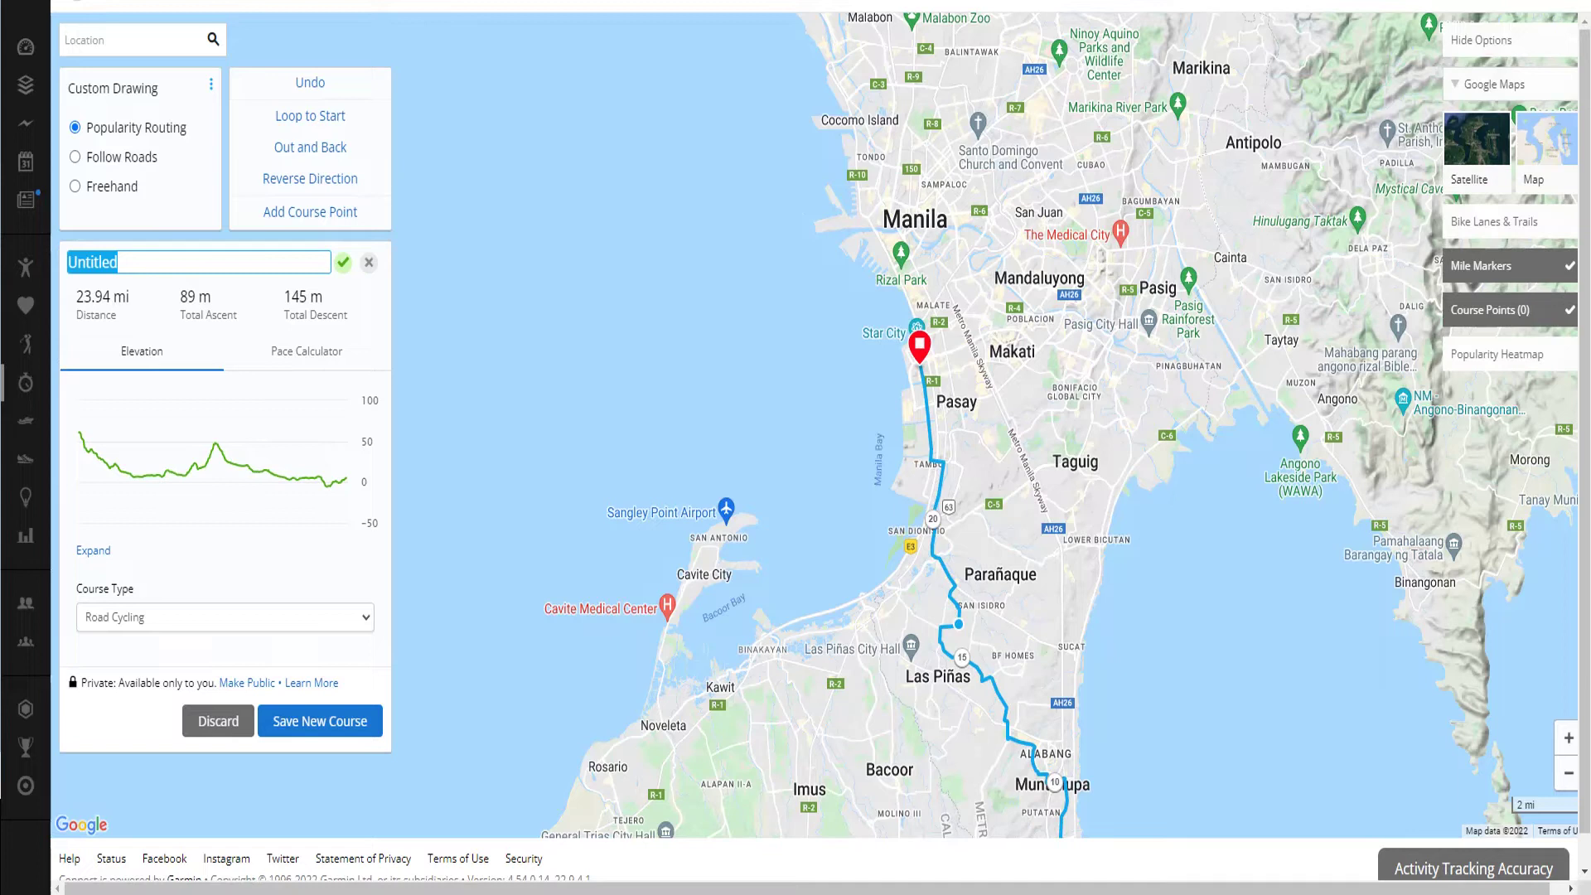
text(Carmona to MOA)
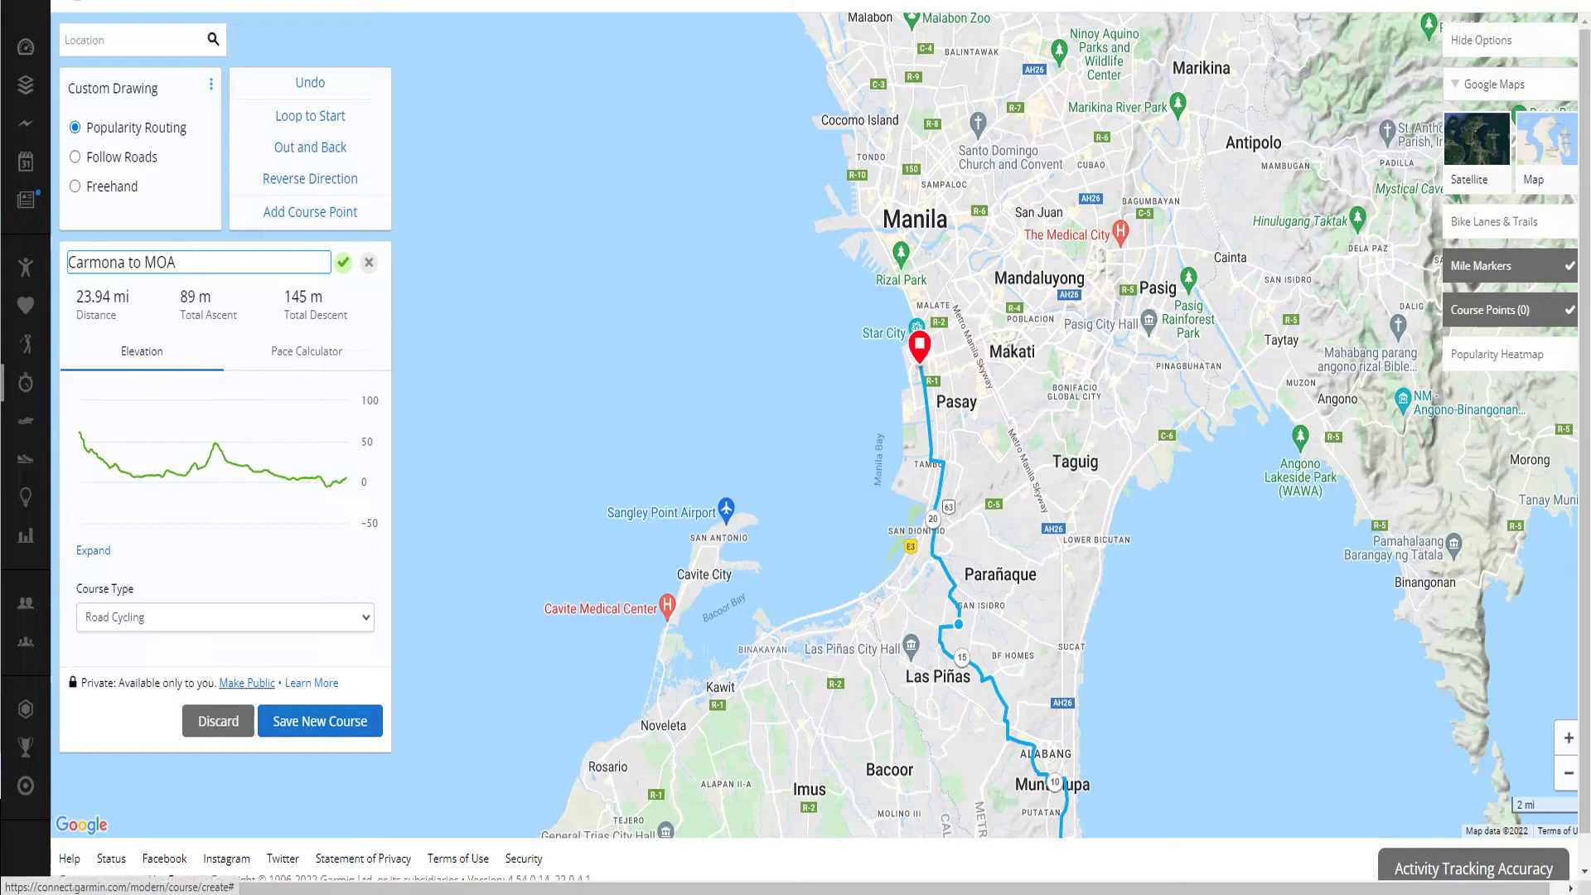
- Make the Carmona to MOA course public and save it as a new course
click(246, 683)
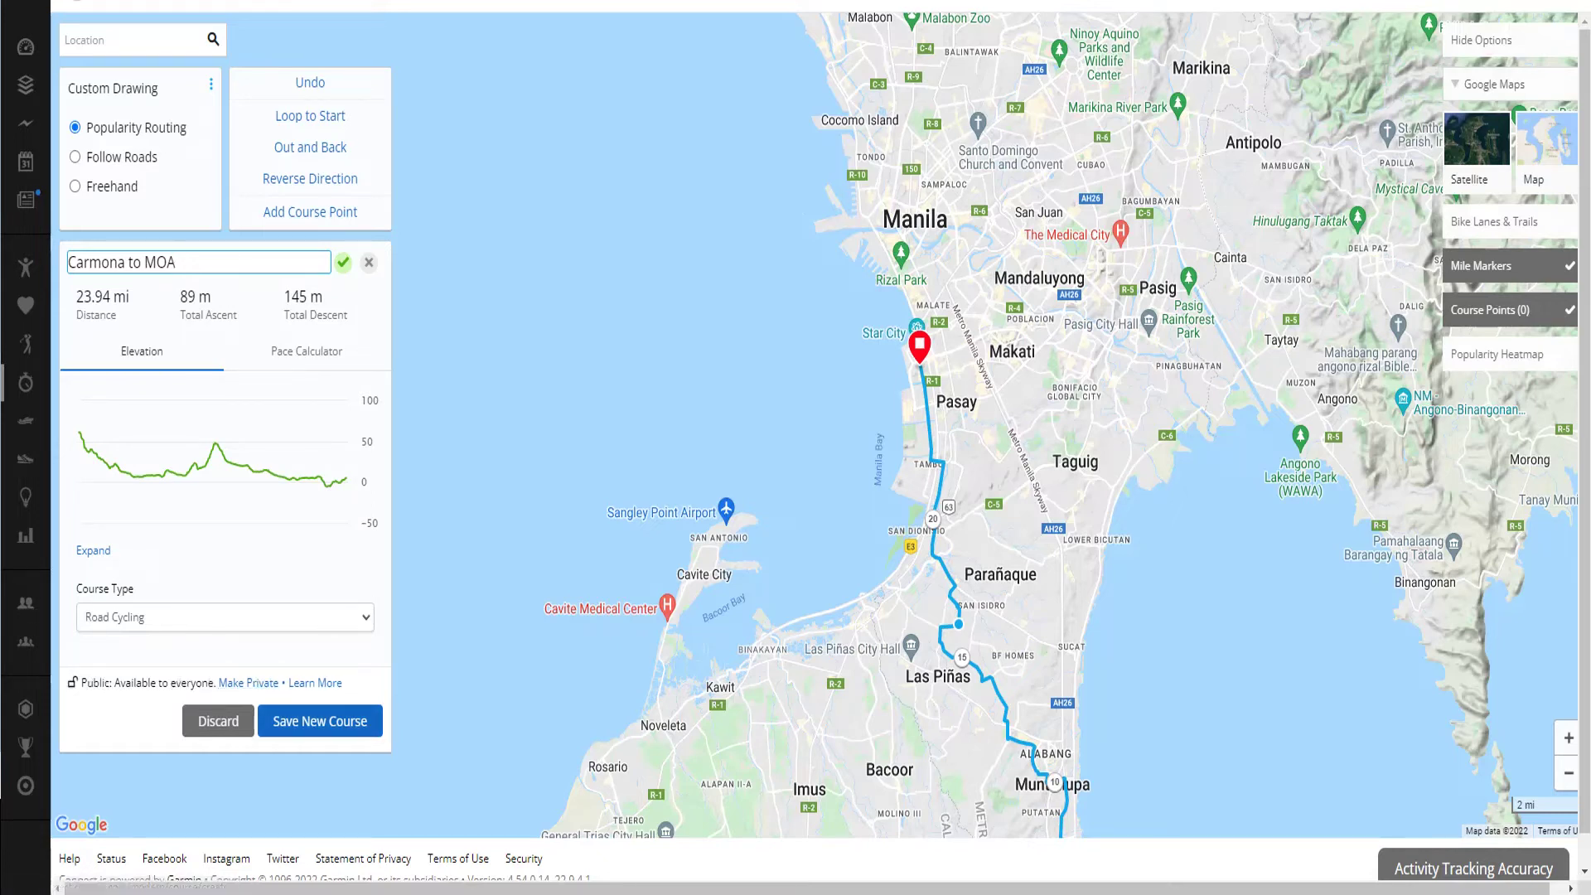
click(319, 721)
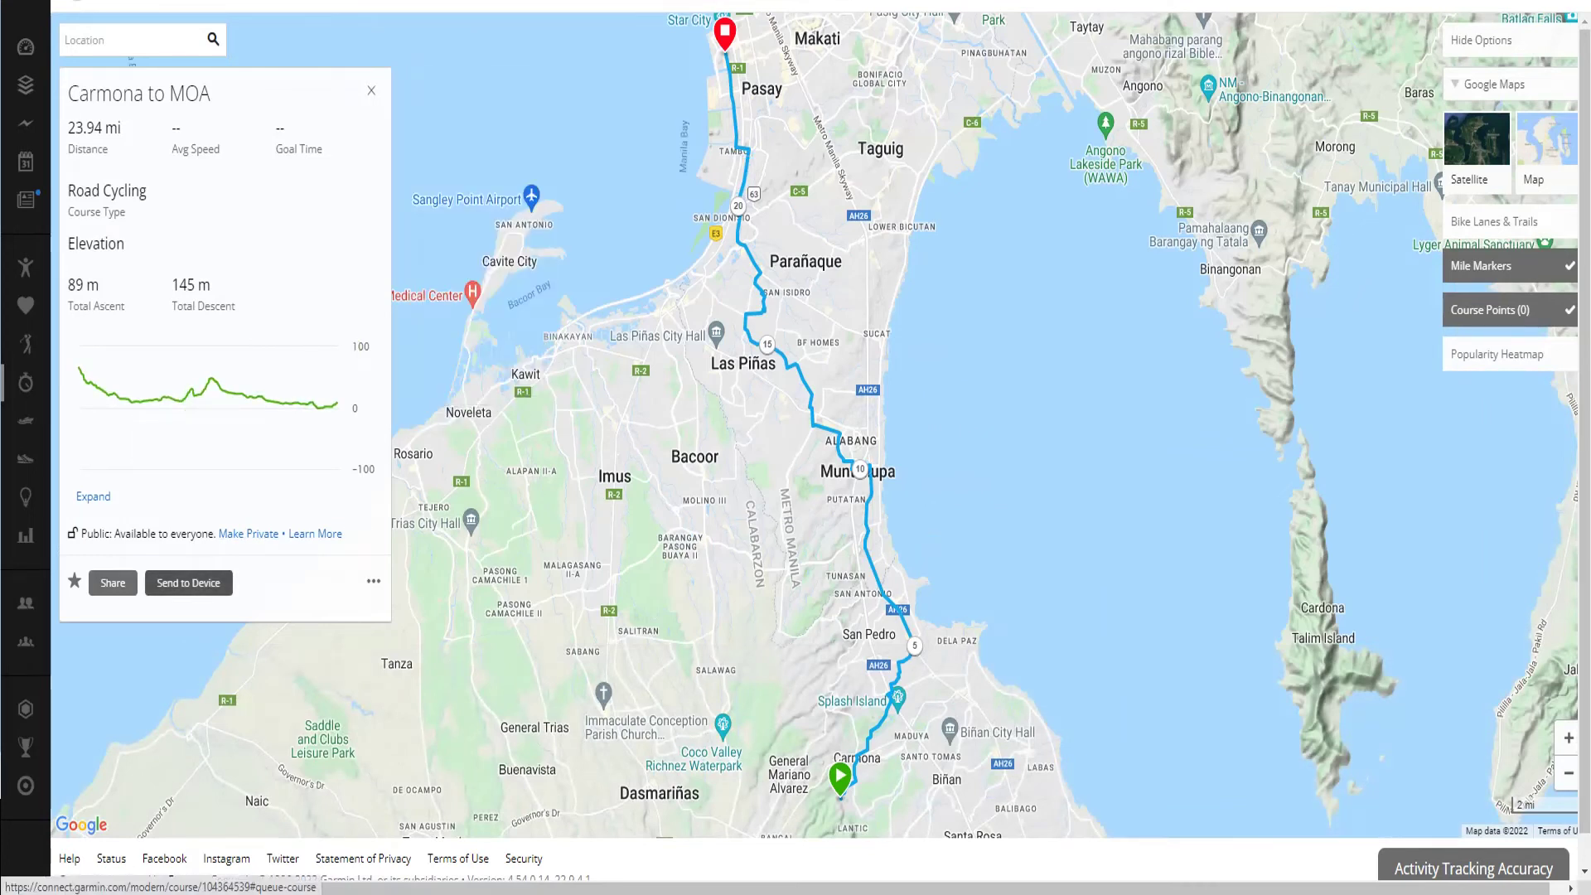
- Send the course to the Edge 1030 Plus and decline opening Garmin Express
click(188, 582)
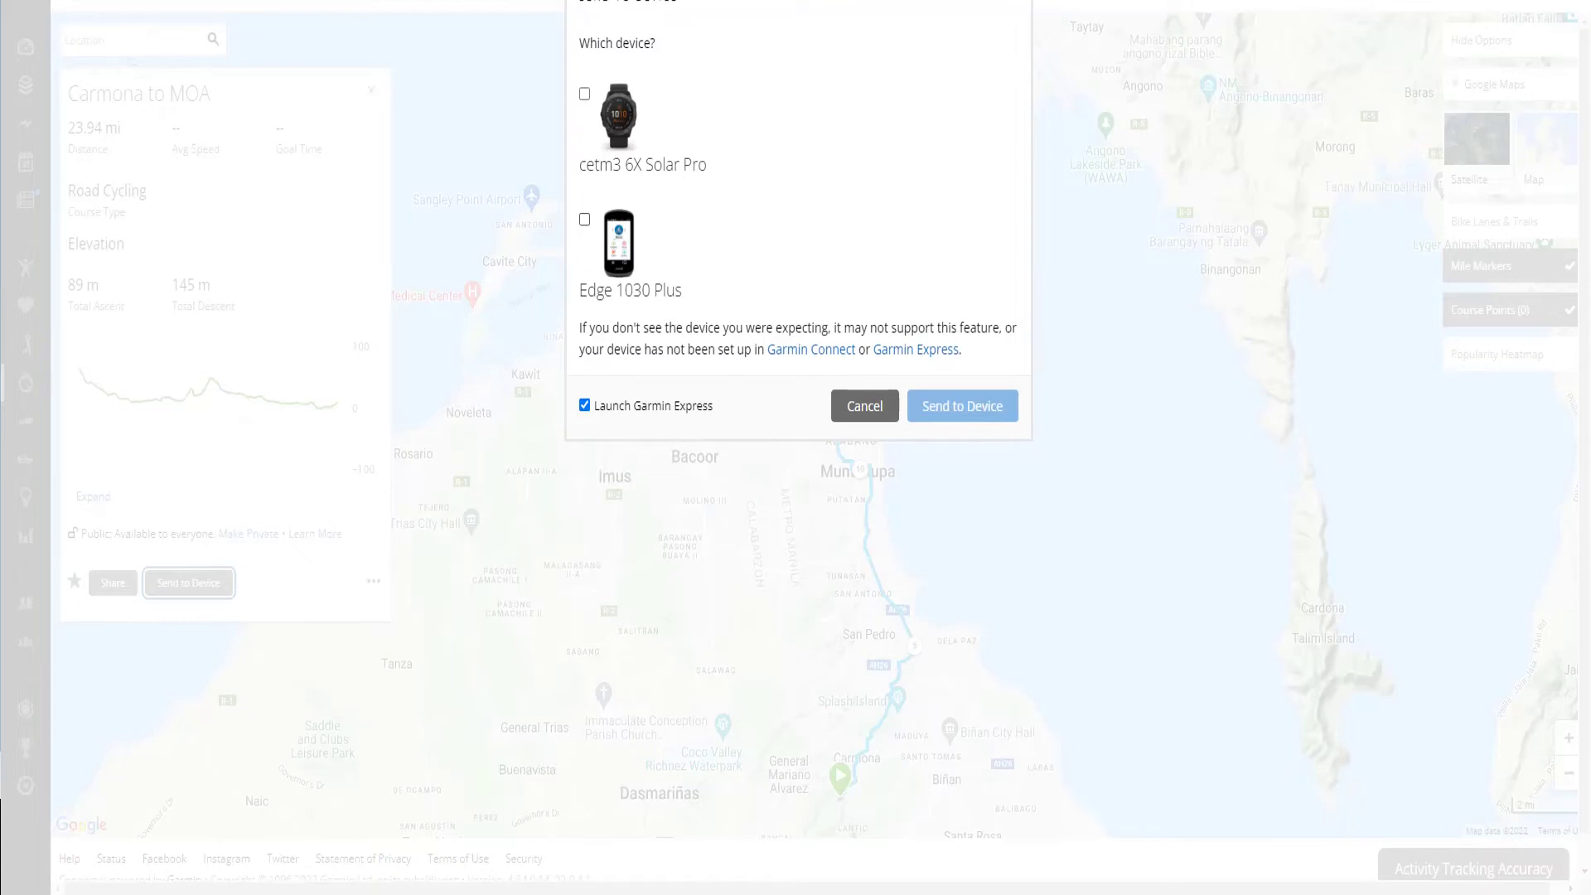
click(585, 219)
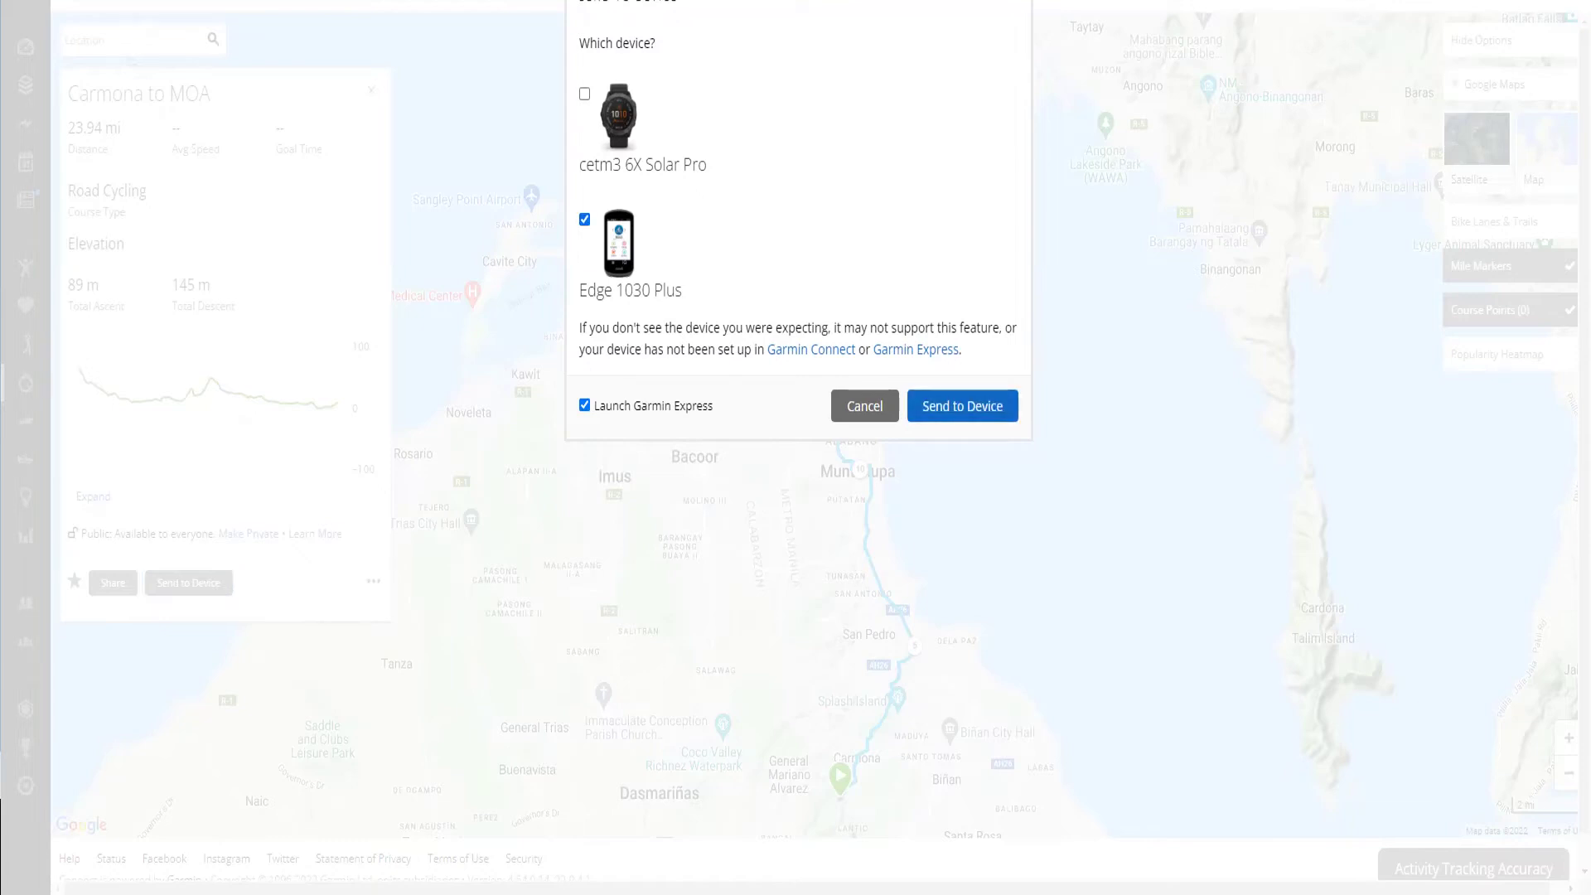
click(962, 406)
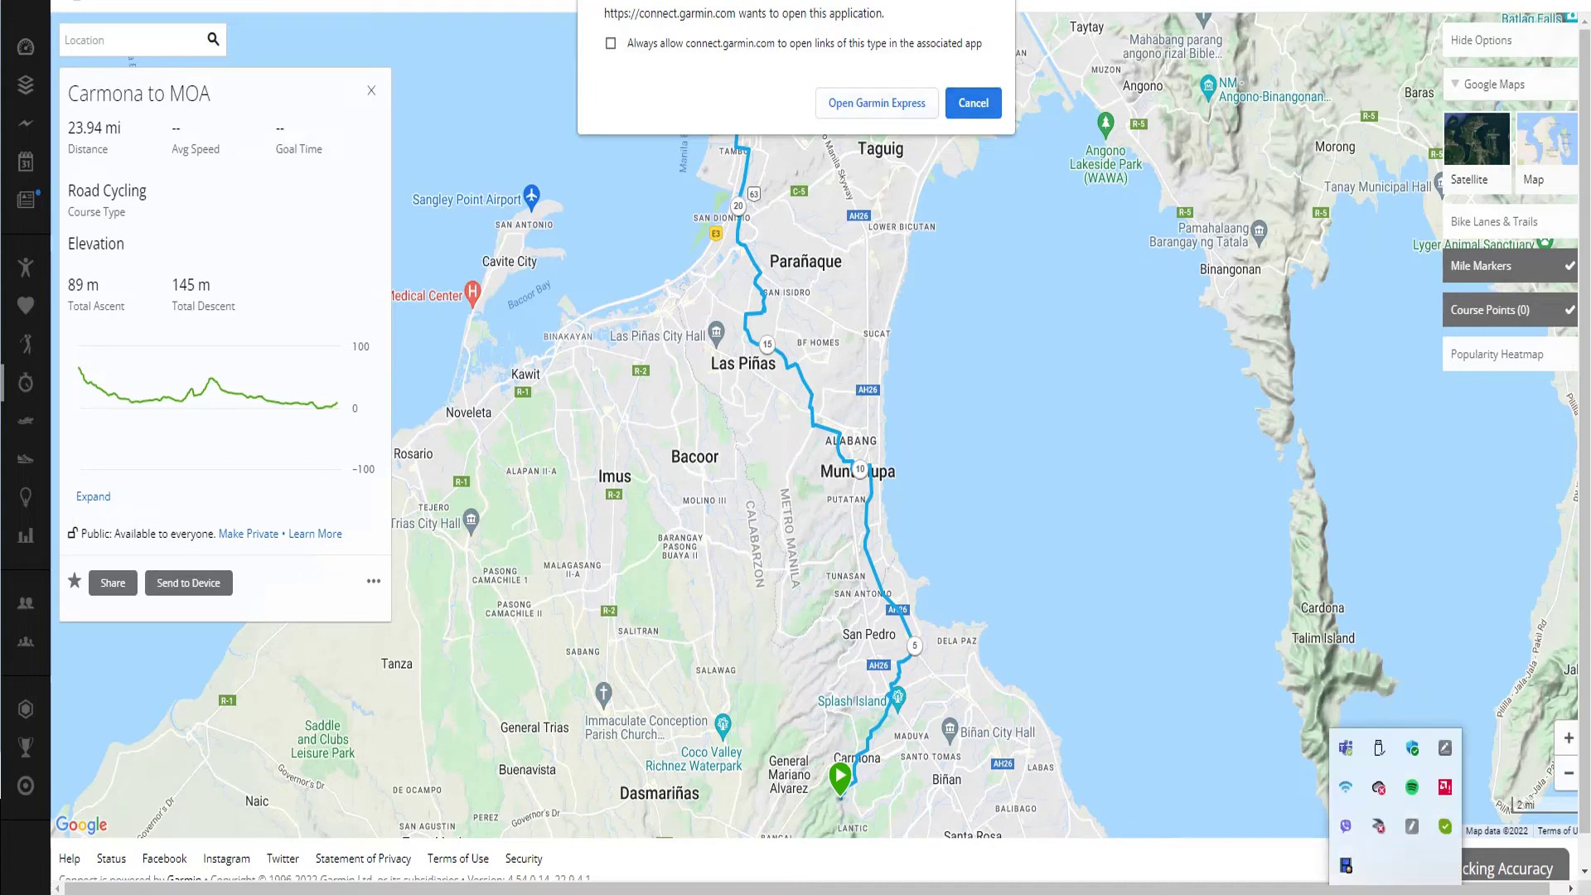
click(972, 102)
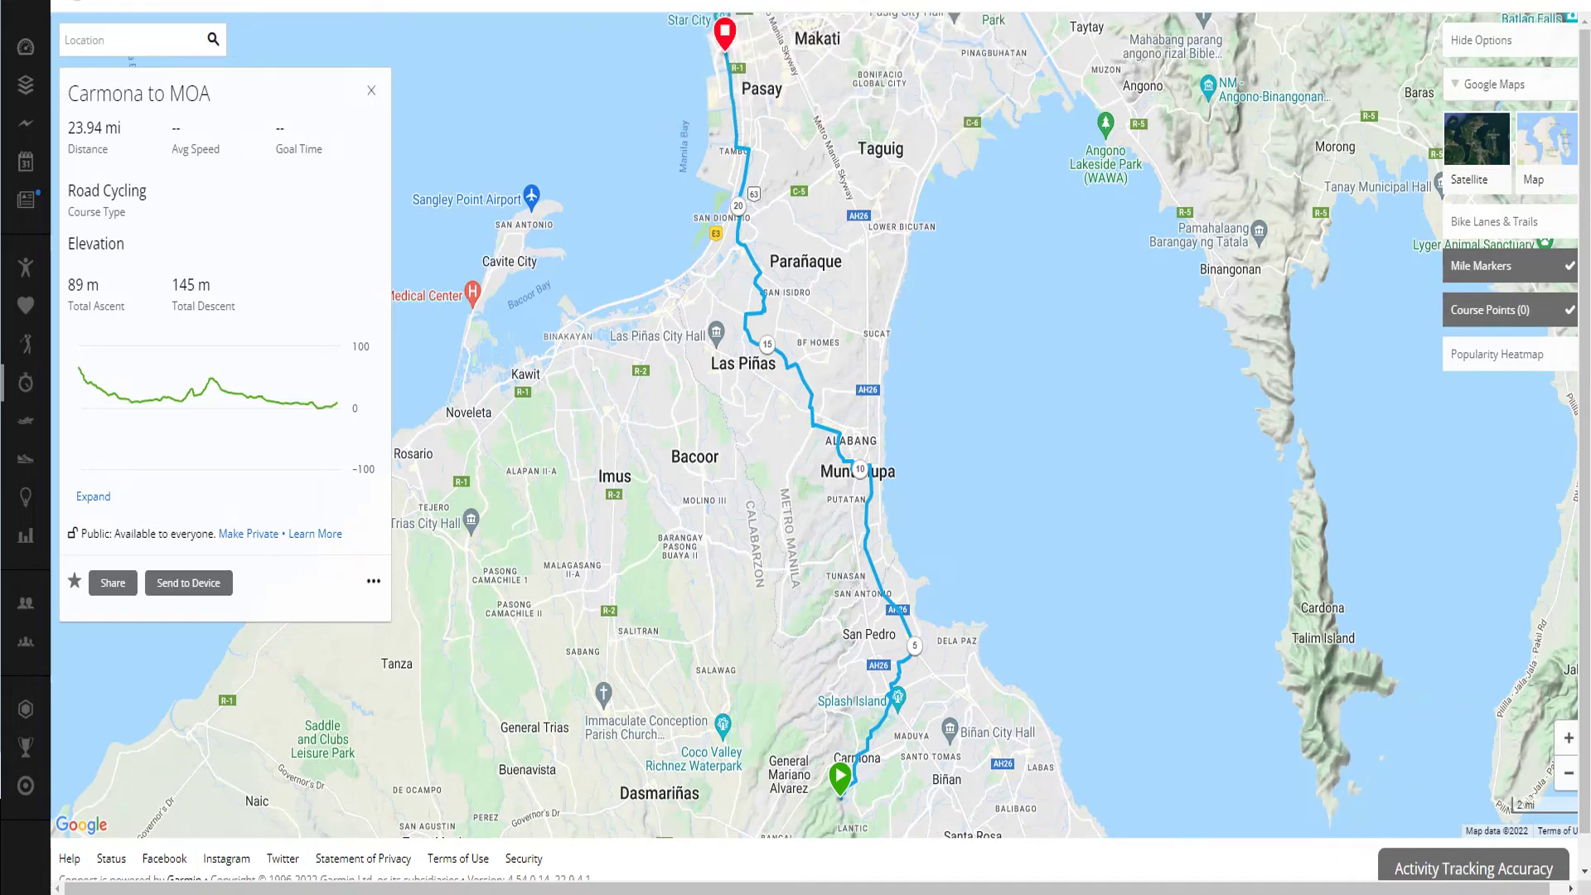
- Download the course as a GPX file and open the Save As dialog for it in the text editor
click(373, 581)
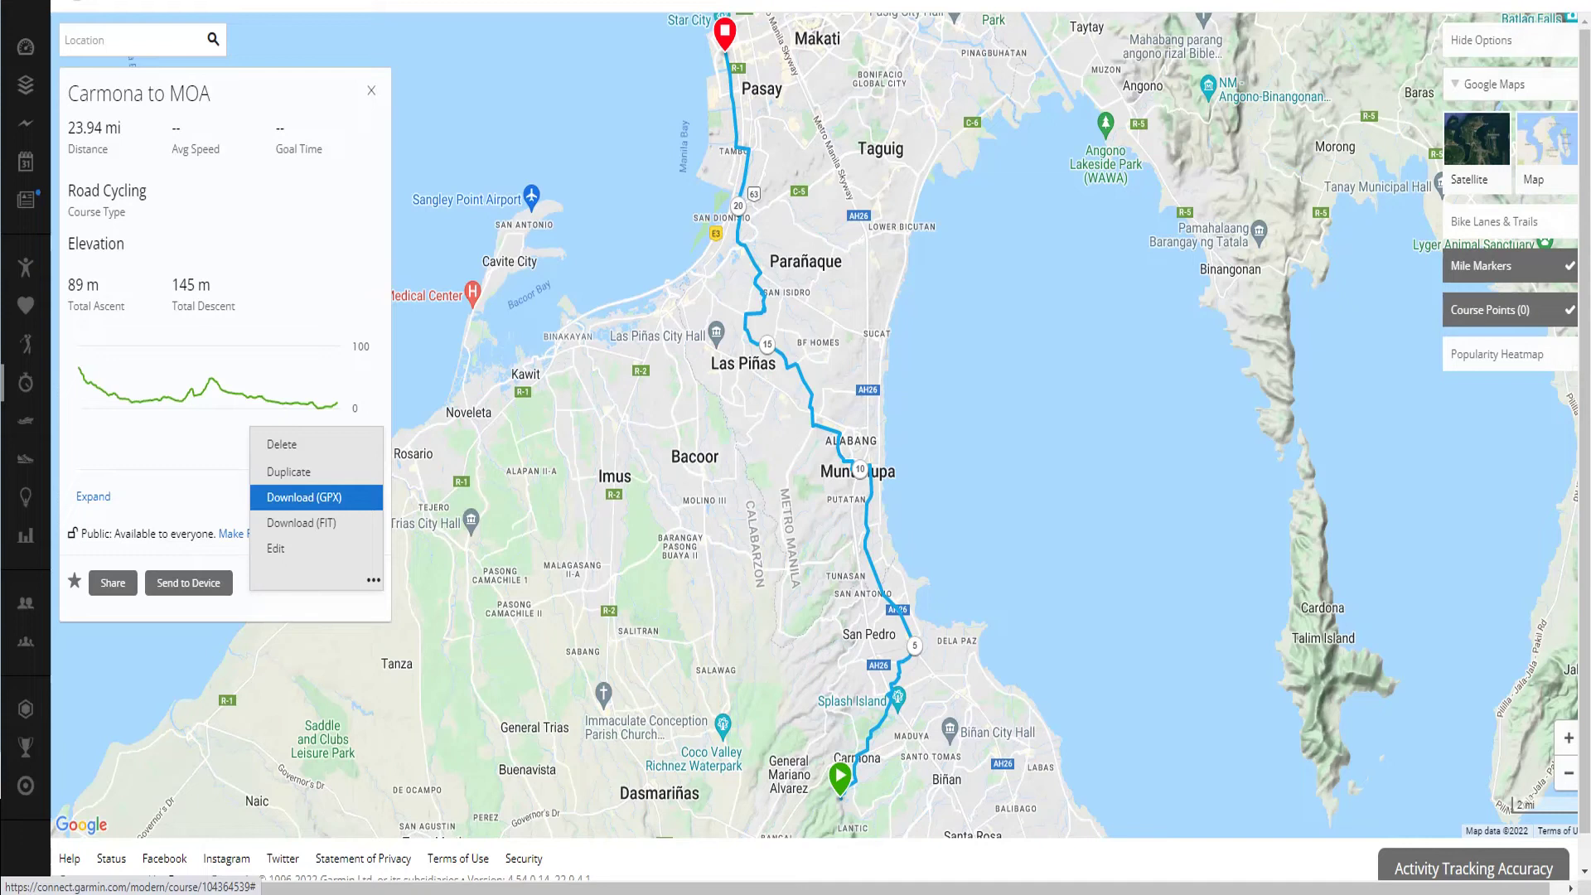
click(304, 497)
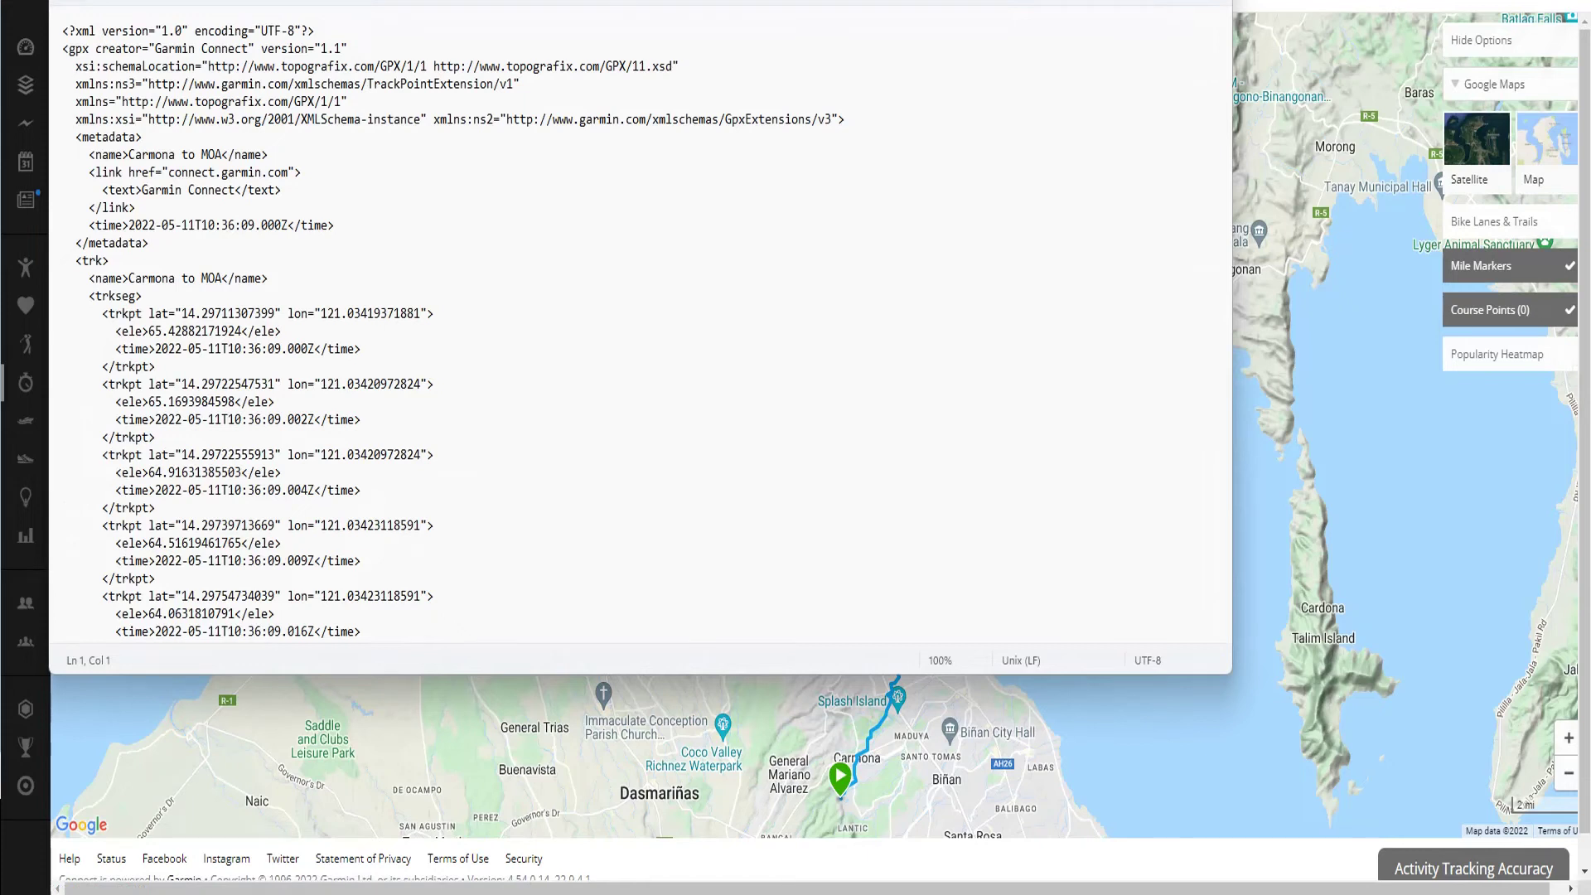
key(alt+f)
key(Down)
key(Down)
key(Down)
key(Down)
key(Return)
key(Tab)
key(alt+Down)
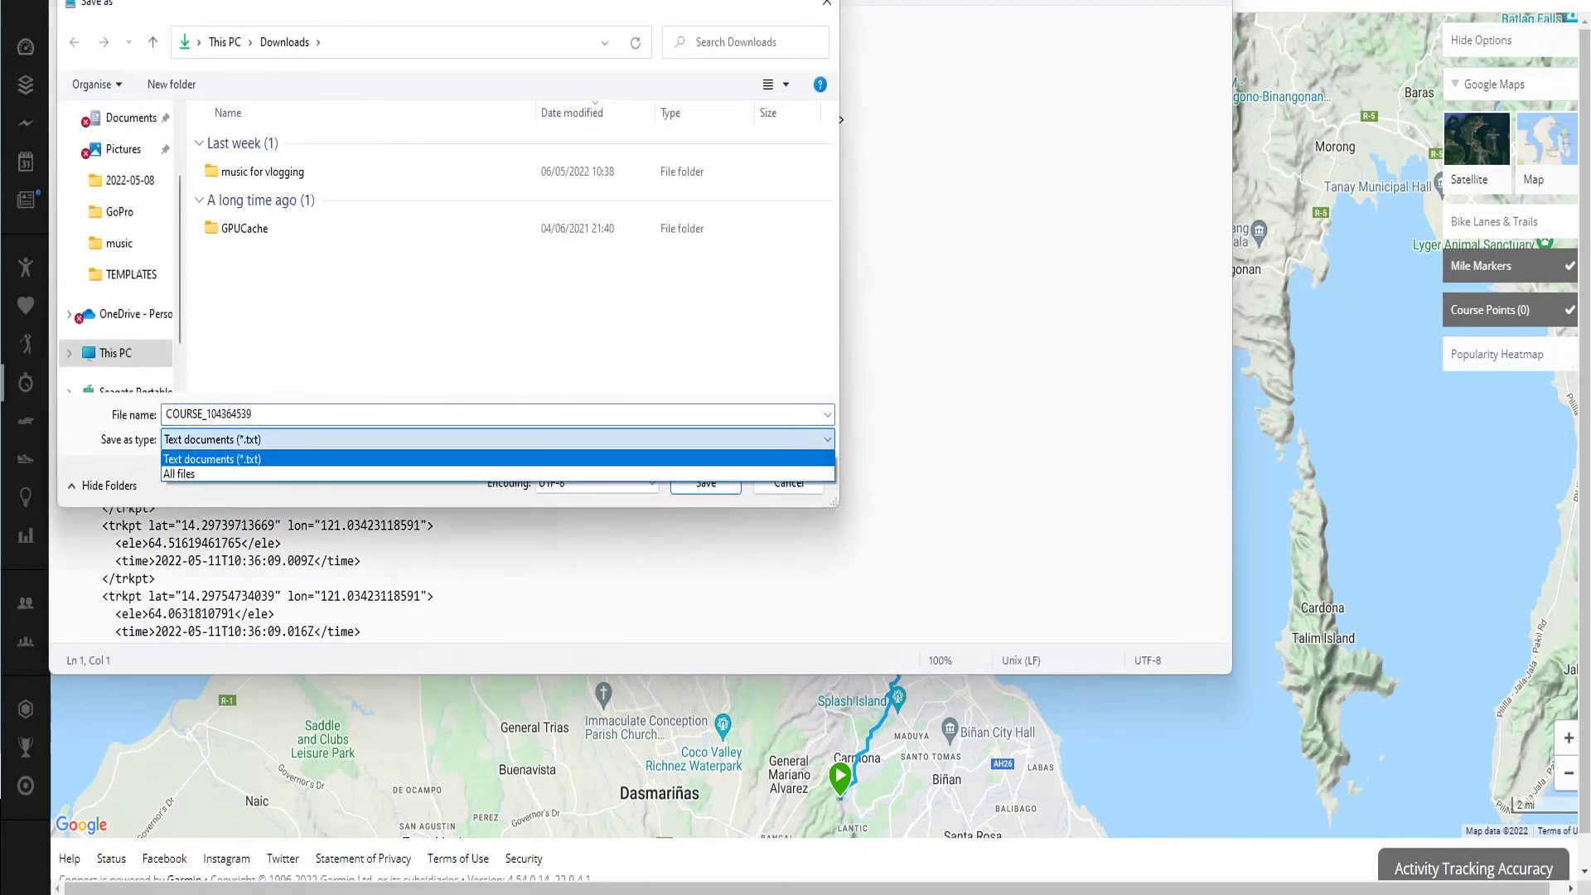
key(Return)
key(shift+Tab)
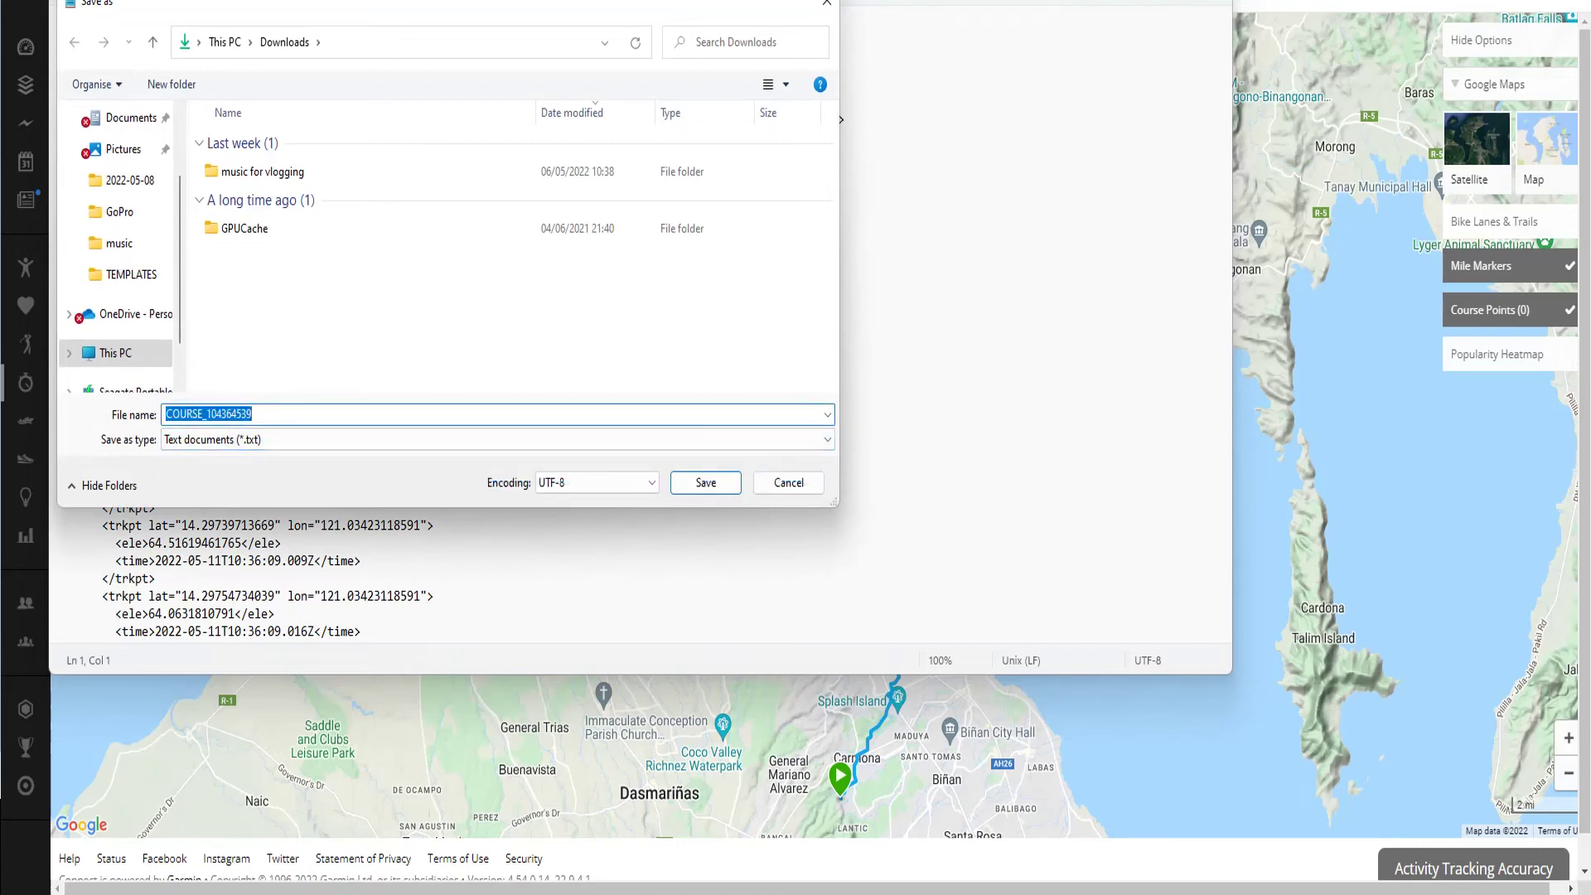
key(End)
text(.pg)
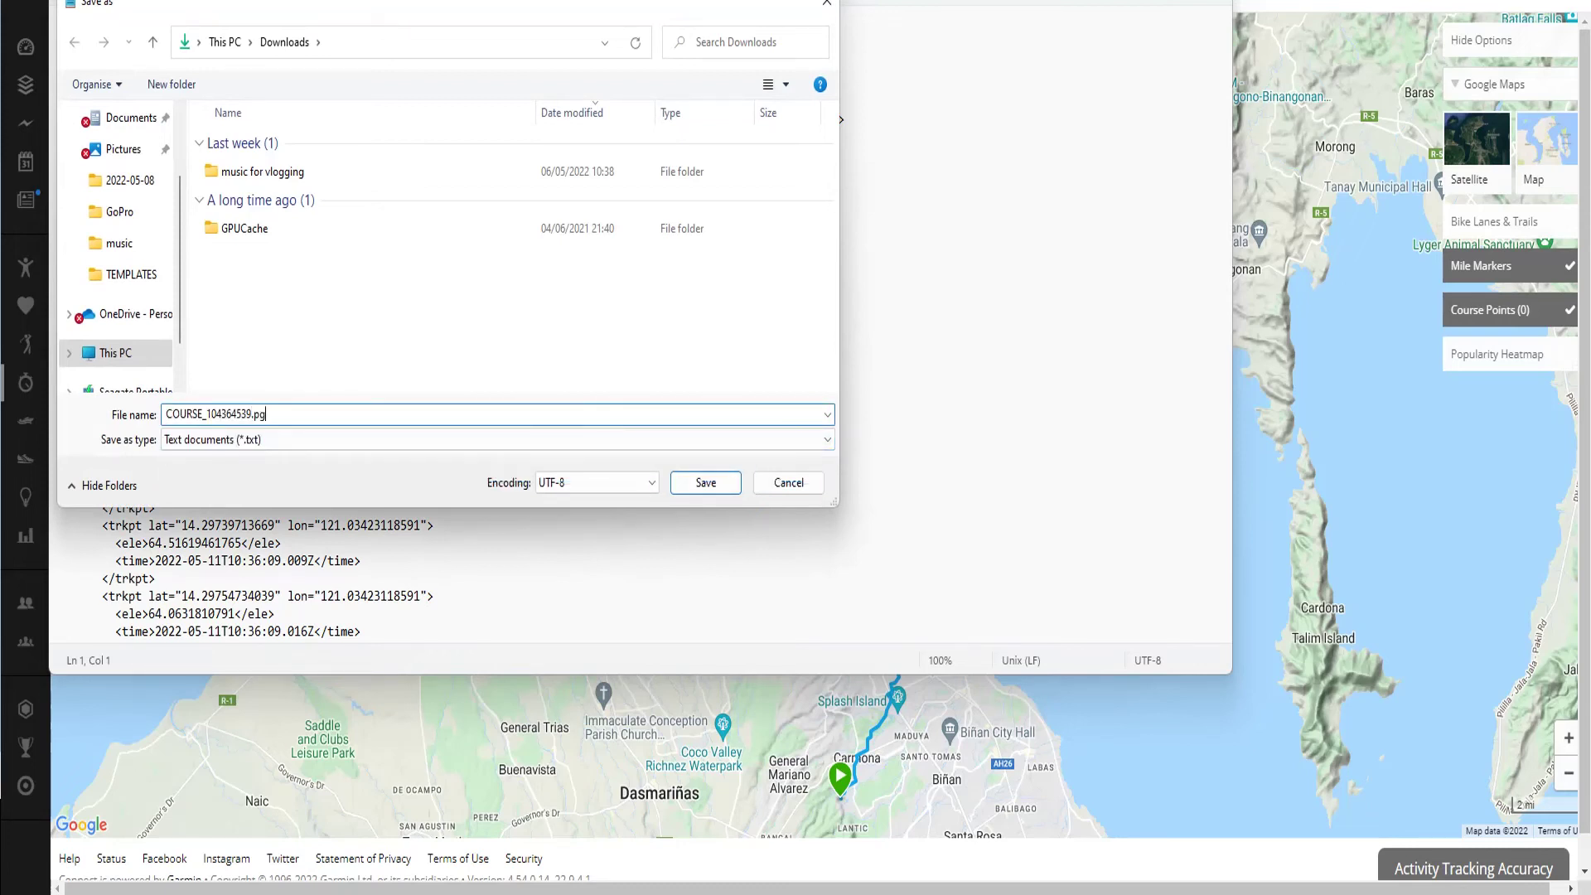
key(BackSpace)
key(BackSpace)
text(g)
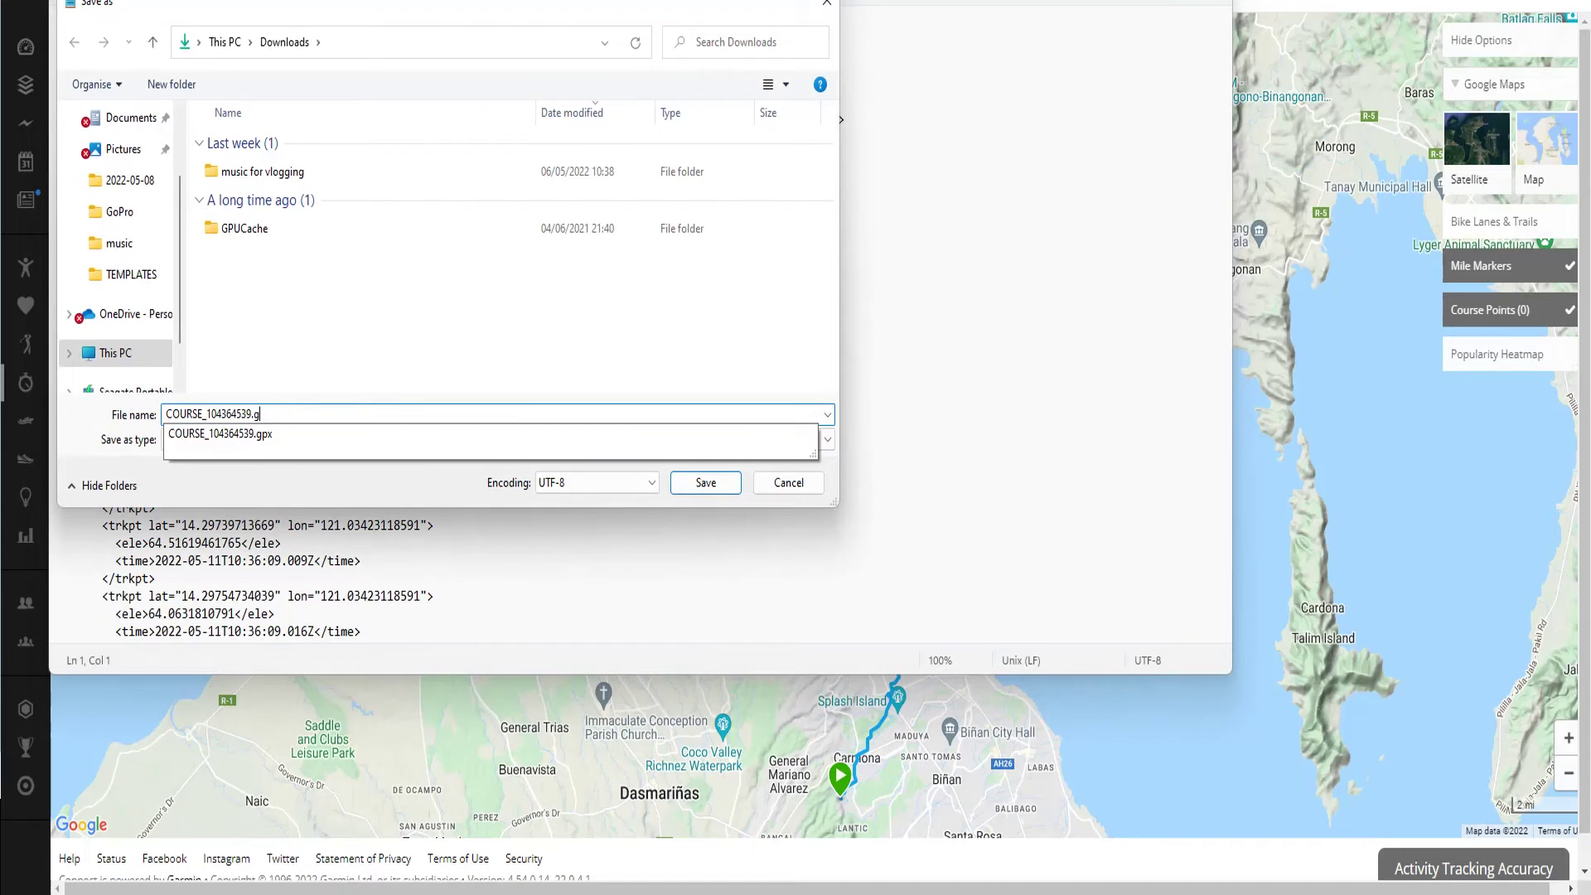
key(Return)
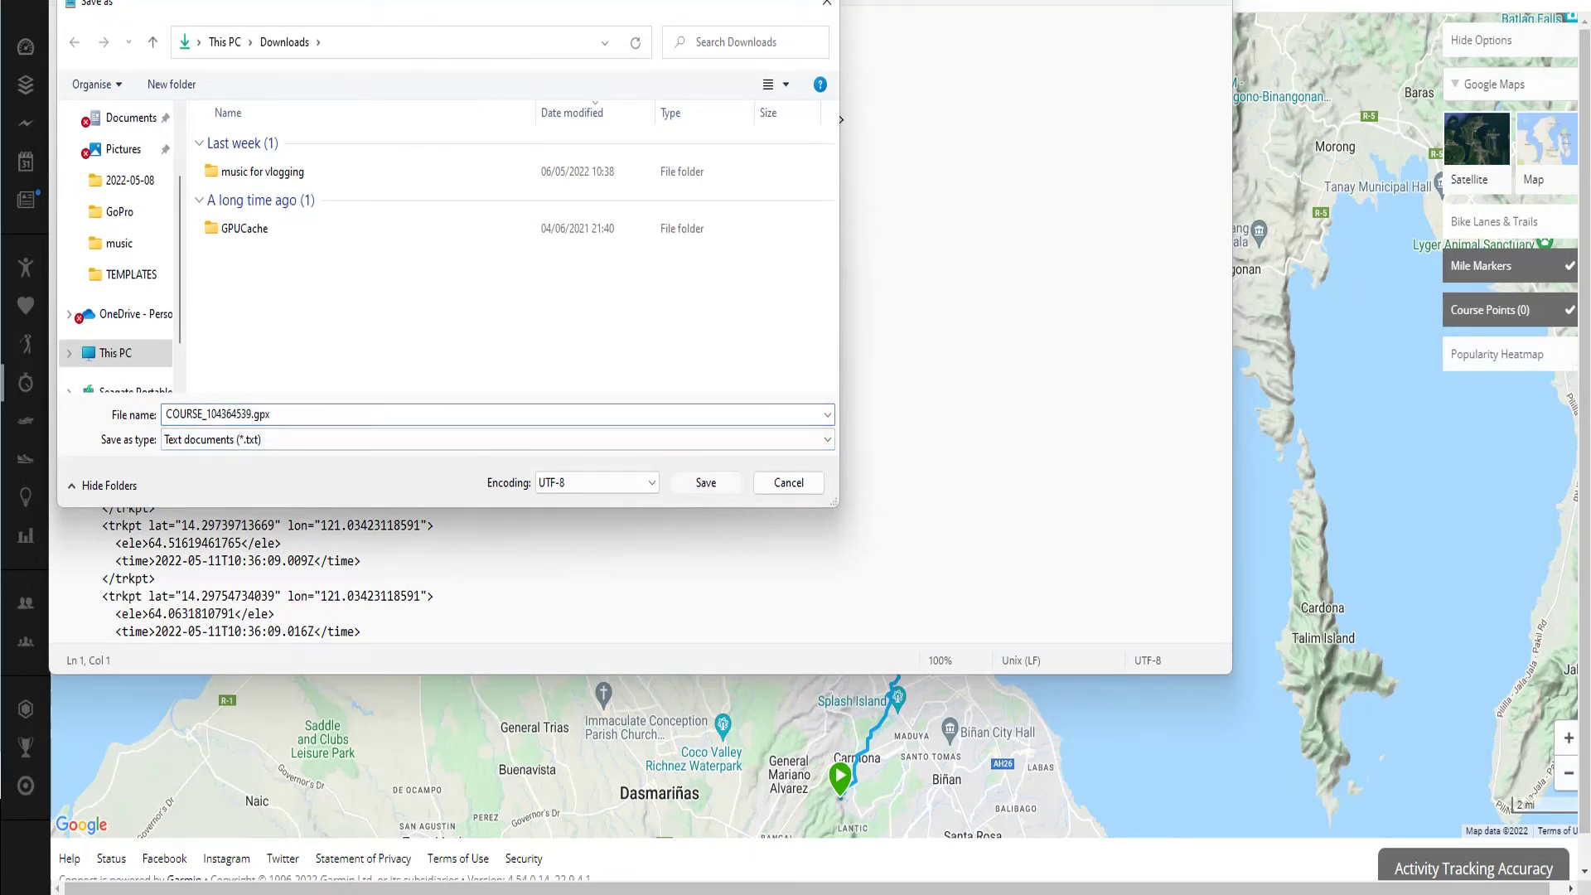
key(Return)
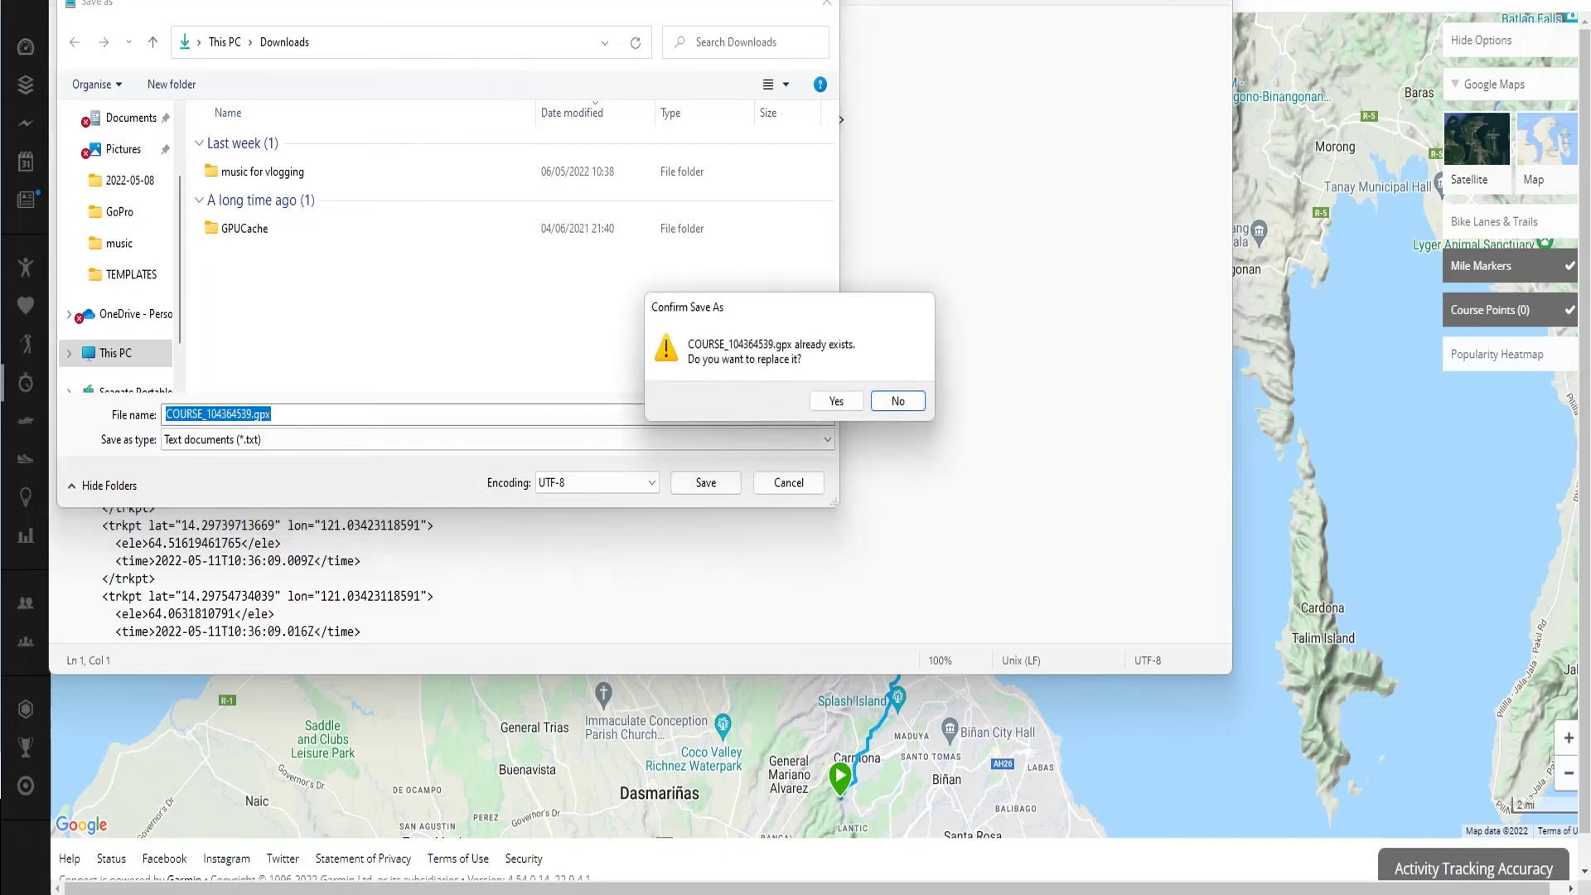
key(Escape)
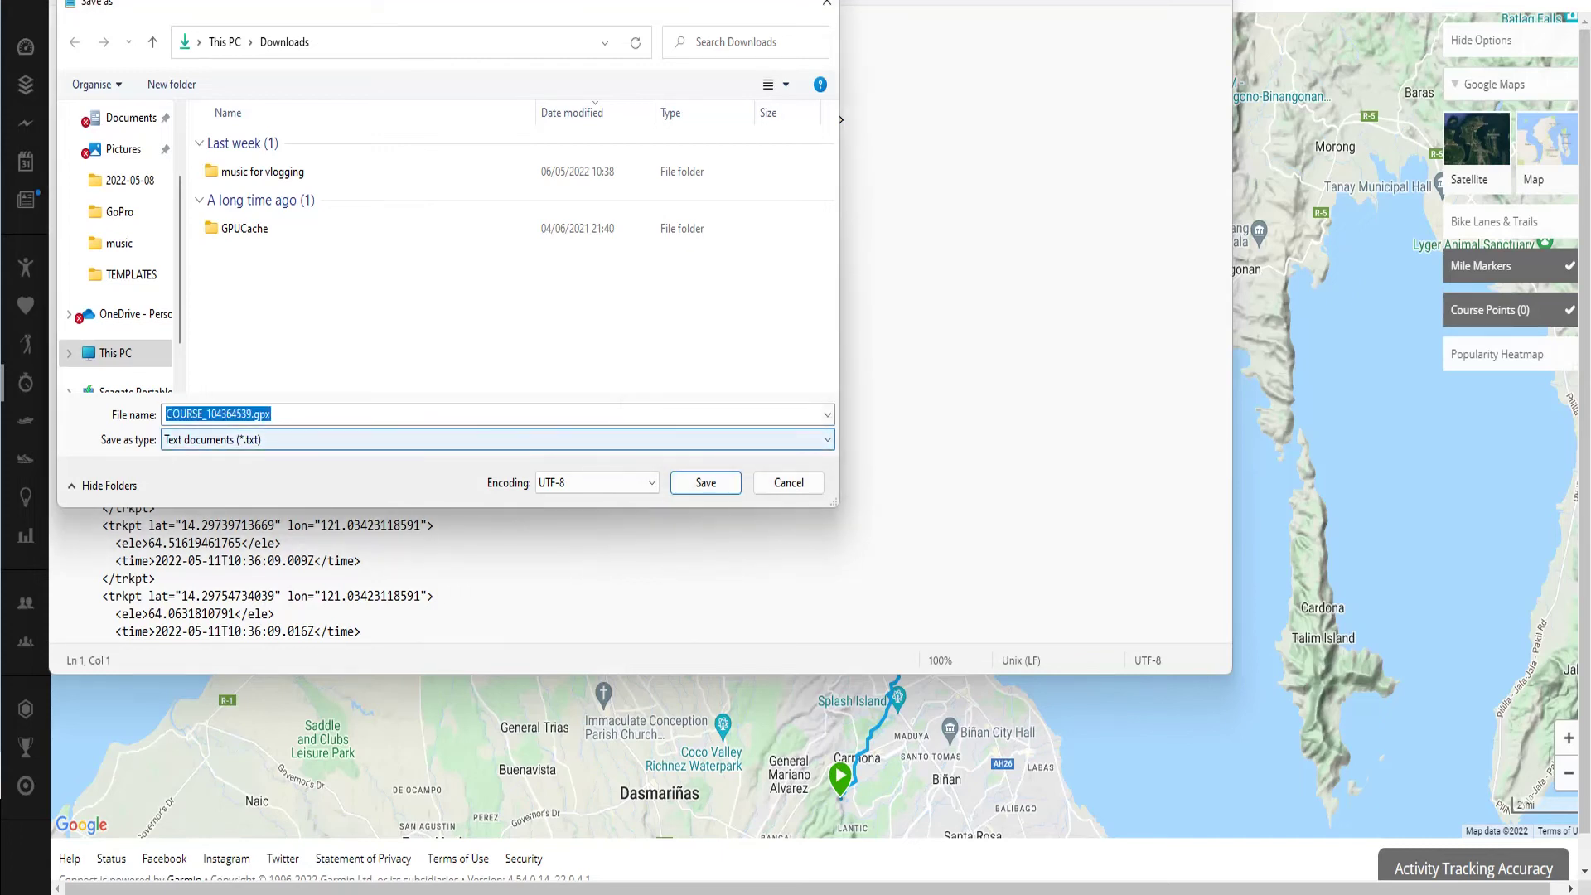
- Save the file in Downloads as "Carmona to MOA.gpx" with the file type All files, and close the text editor
key(alt+Down)
key(Down)
key(Up)
key(Return)
key(shift+Tab)
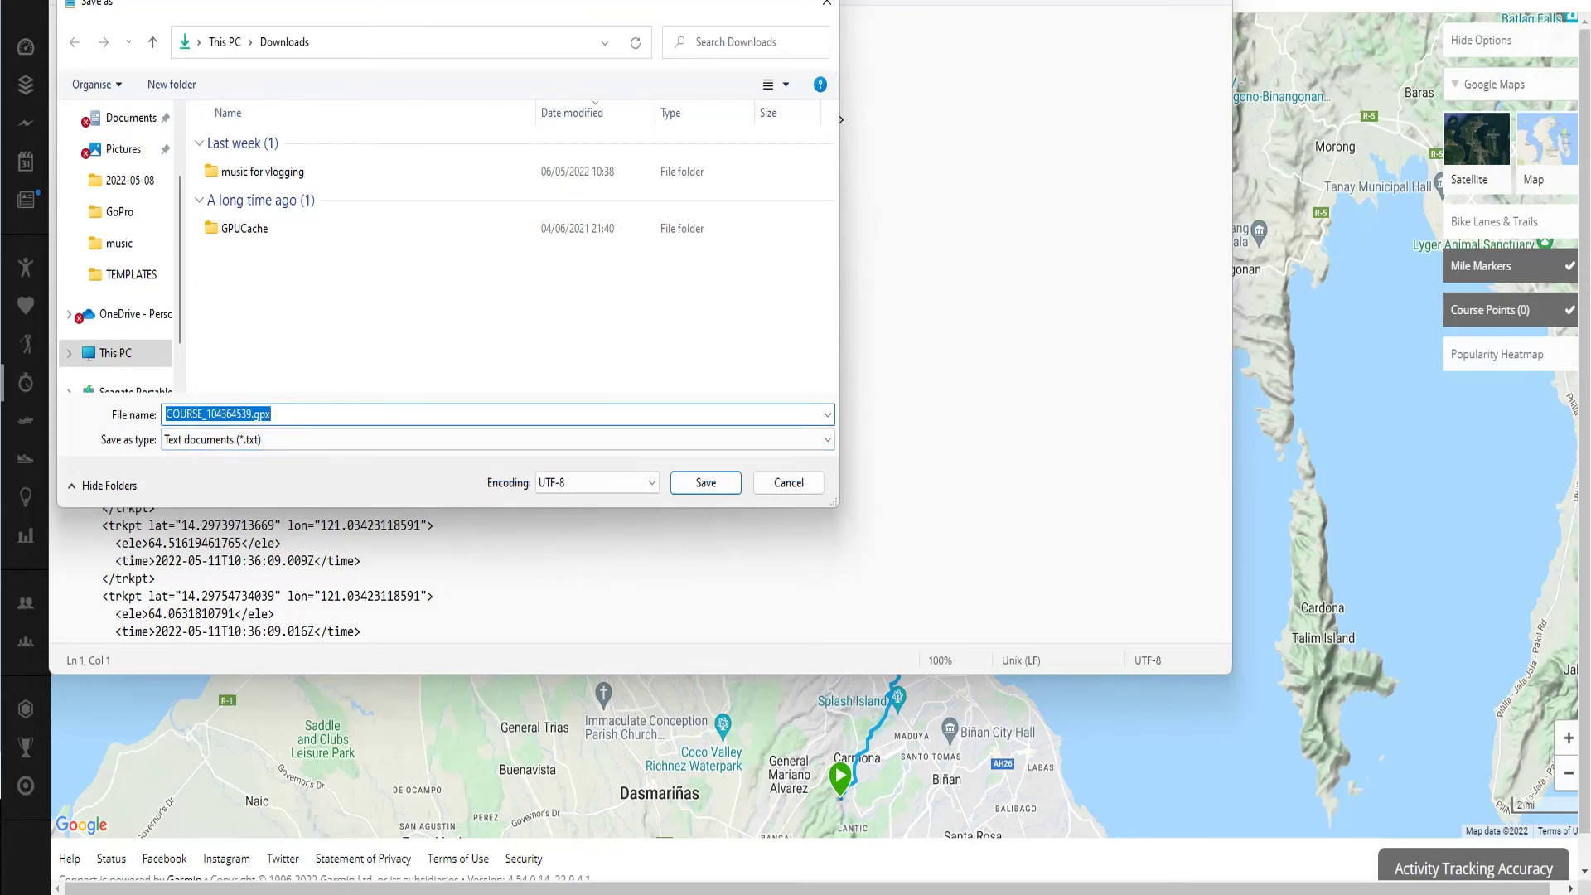
text(Carmona to MOA.gpx)
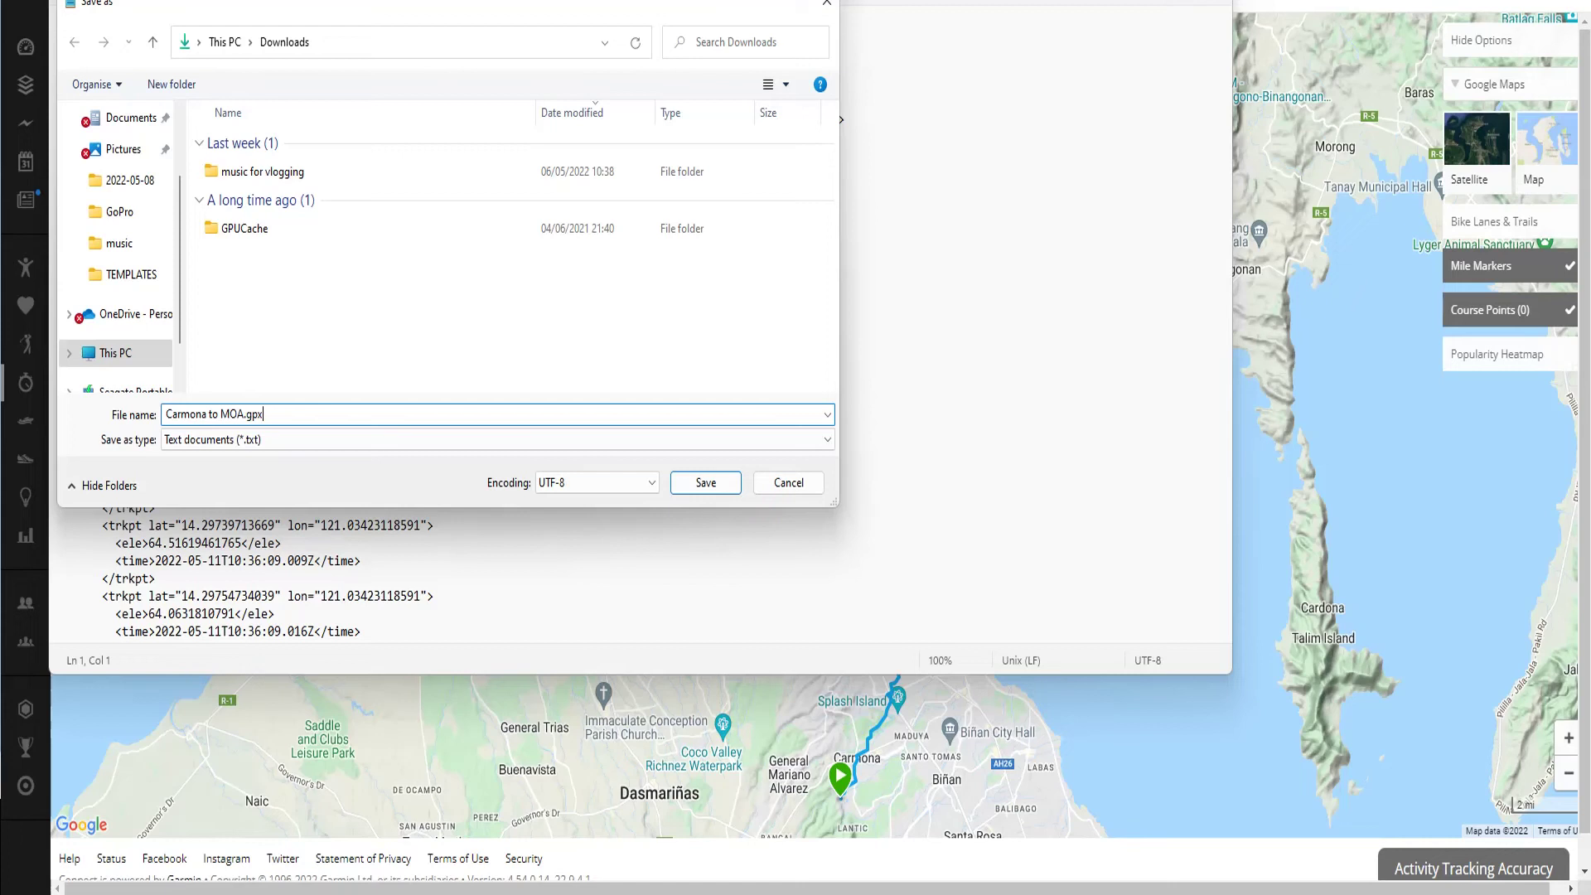
click(496, 439)
click(495, 439)
click(496, 439)
key(Down)
key(Return)
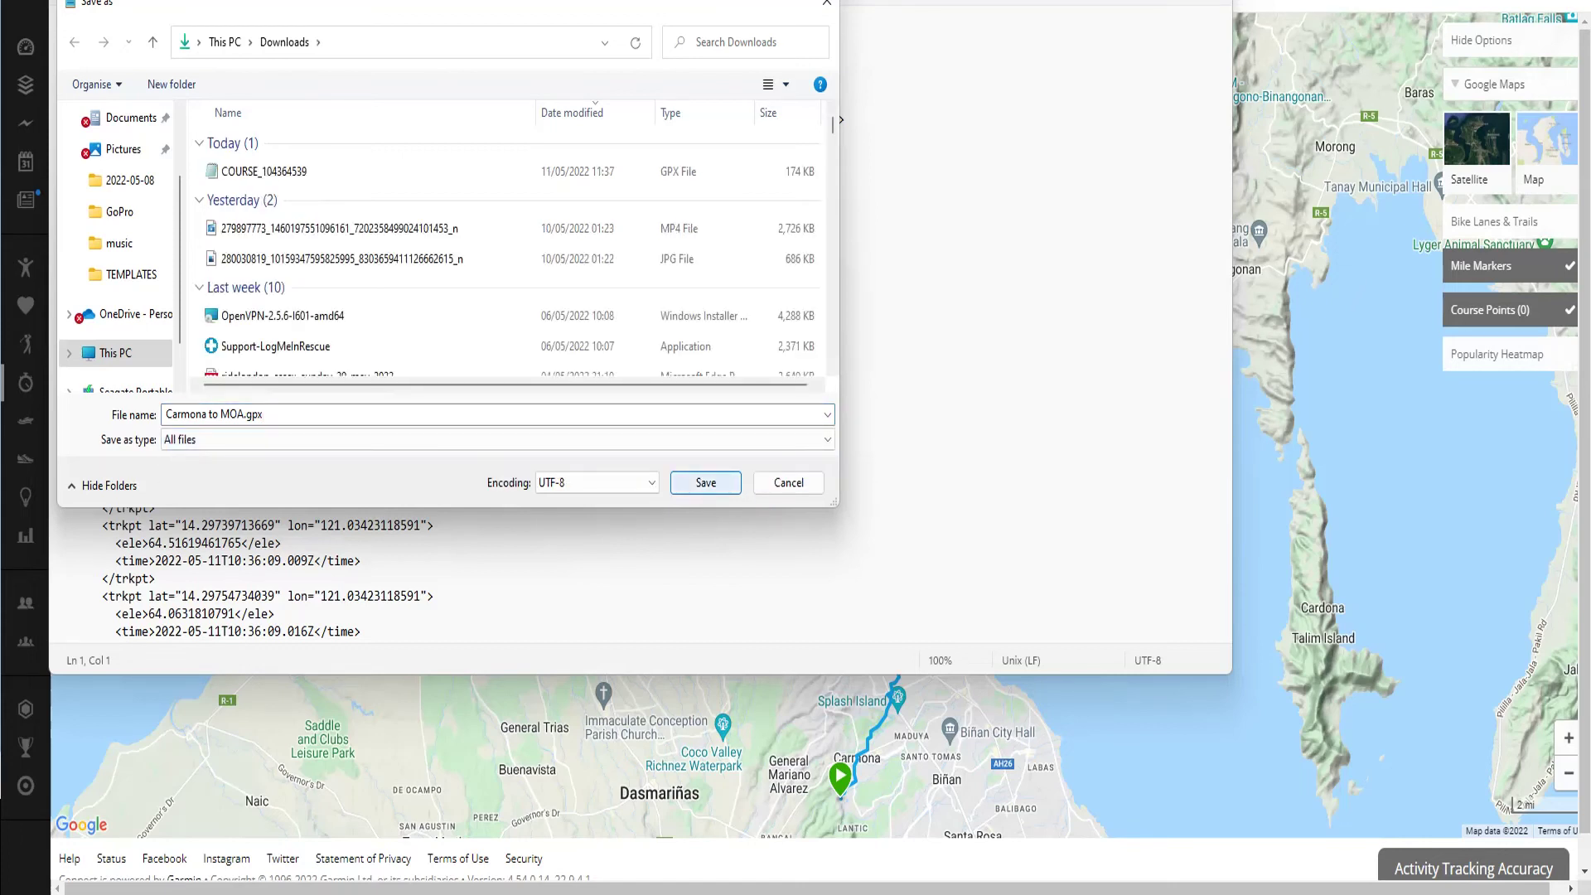
key(Return)
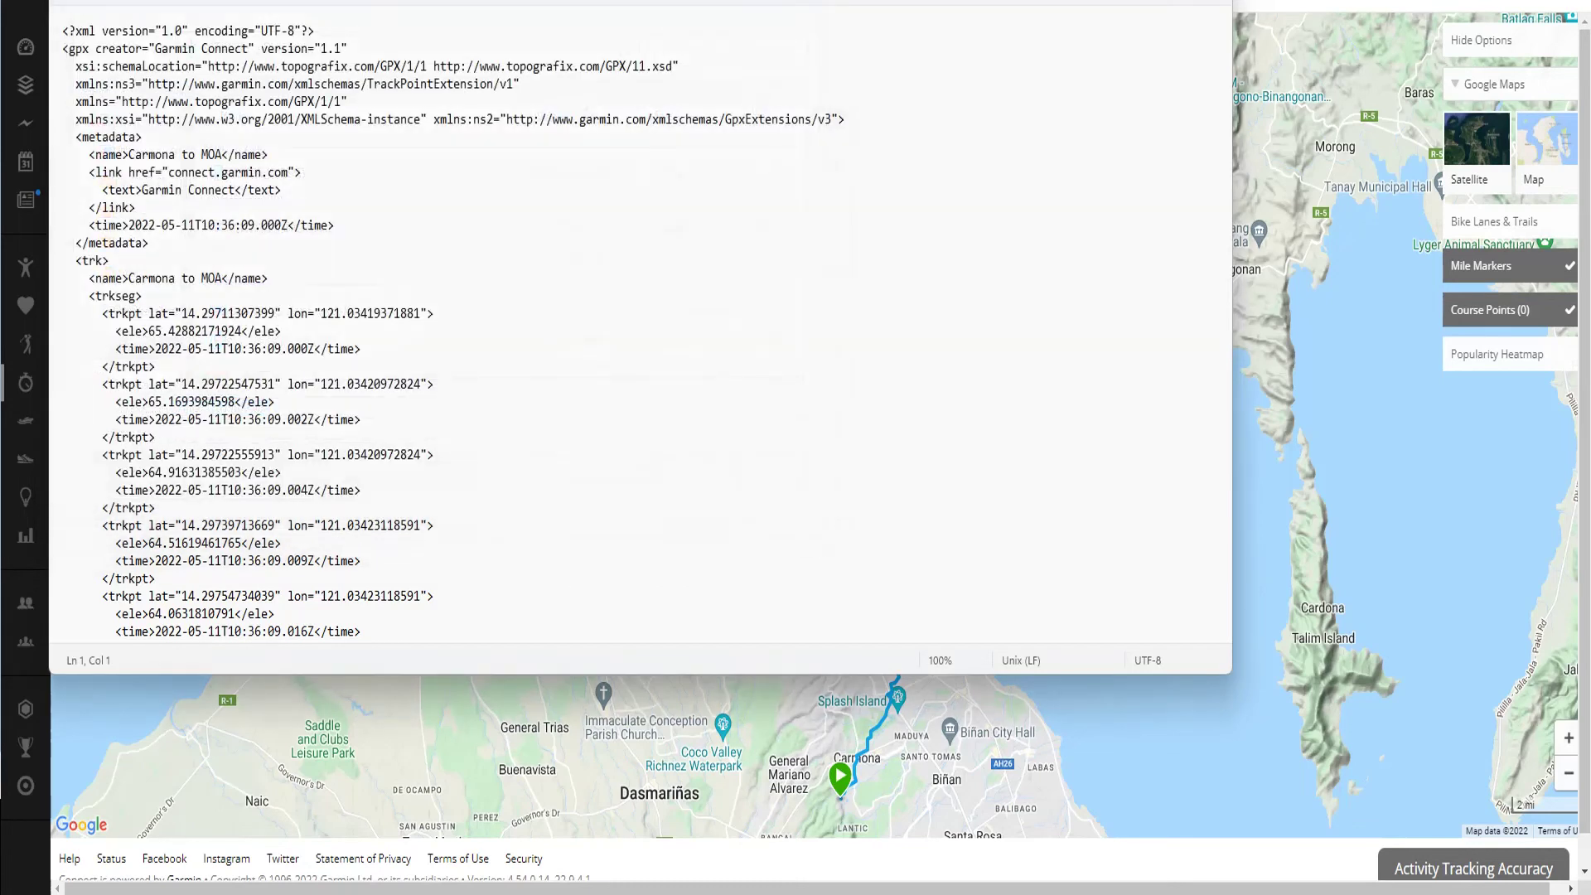
key(alt+F4)
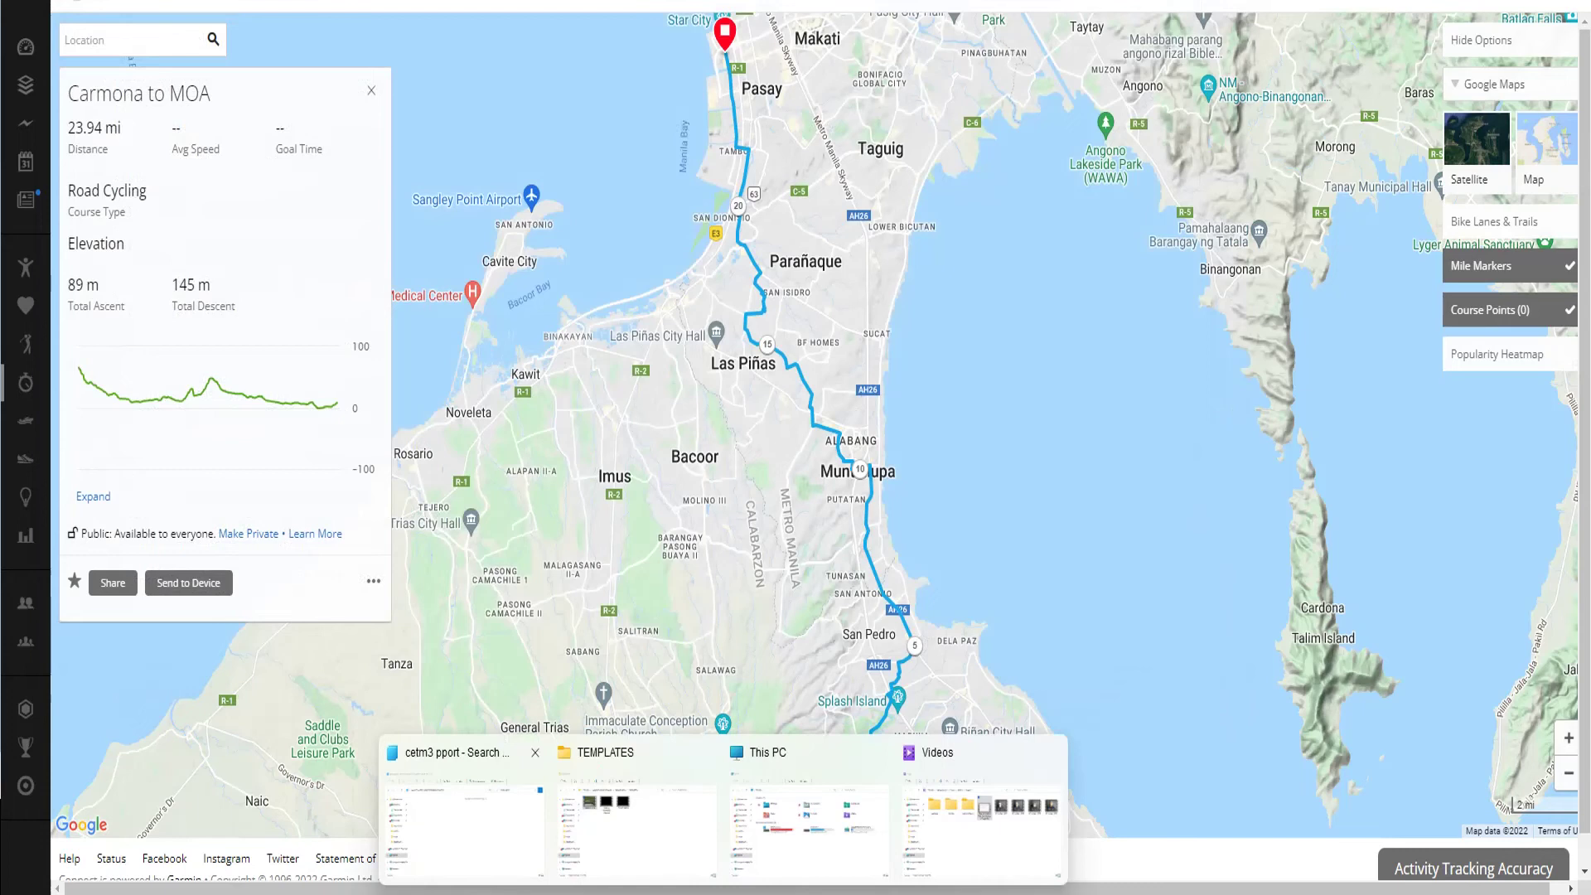
- Switch to the open File Explorer window and show the Downloads folder
drag(0, 0, 501, 125)
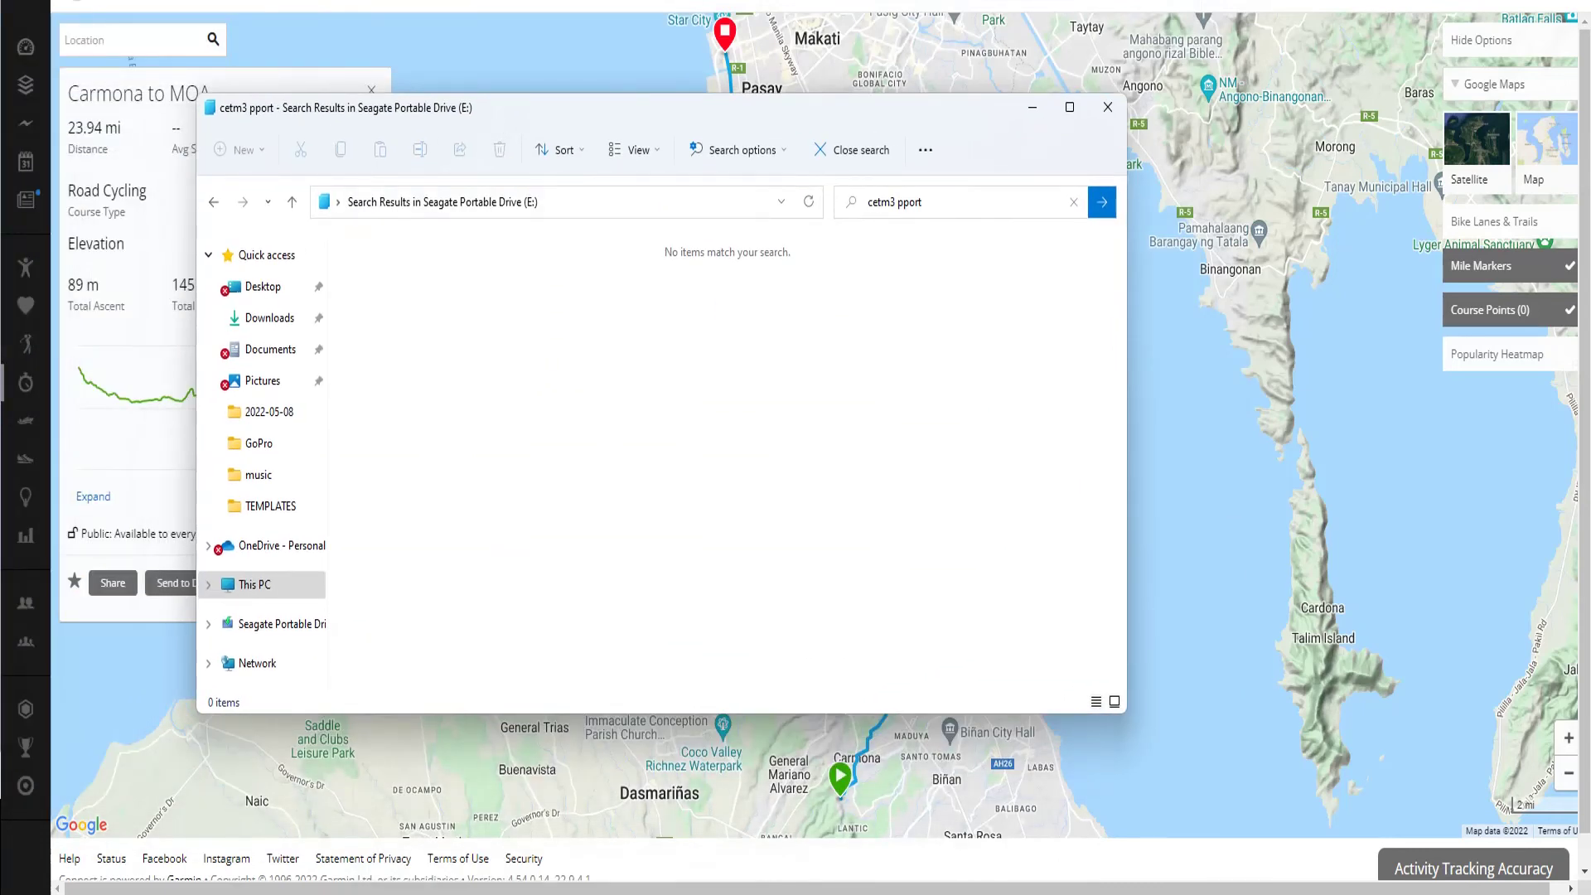
click(337, 203)
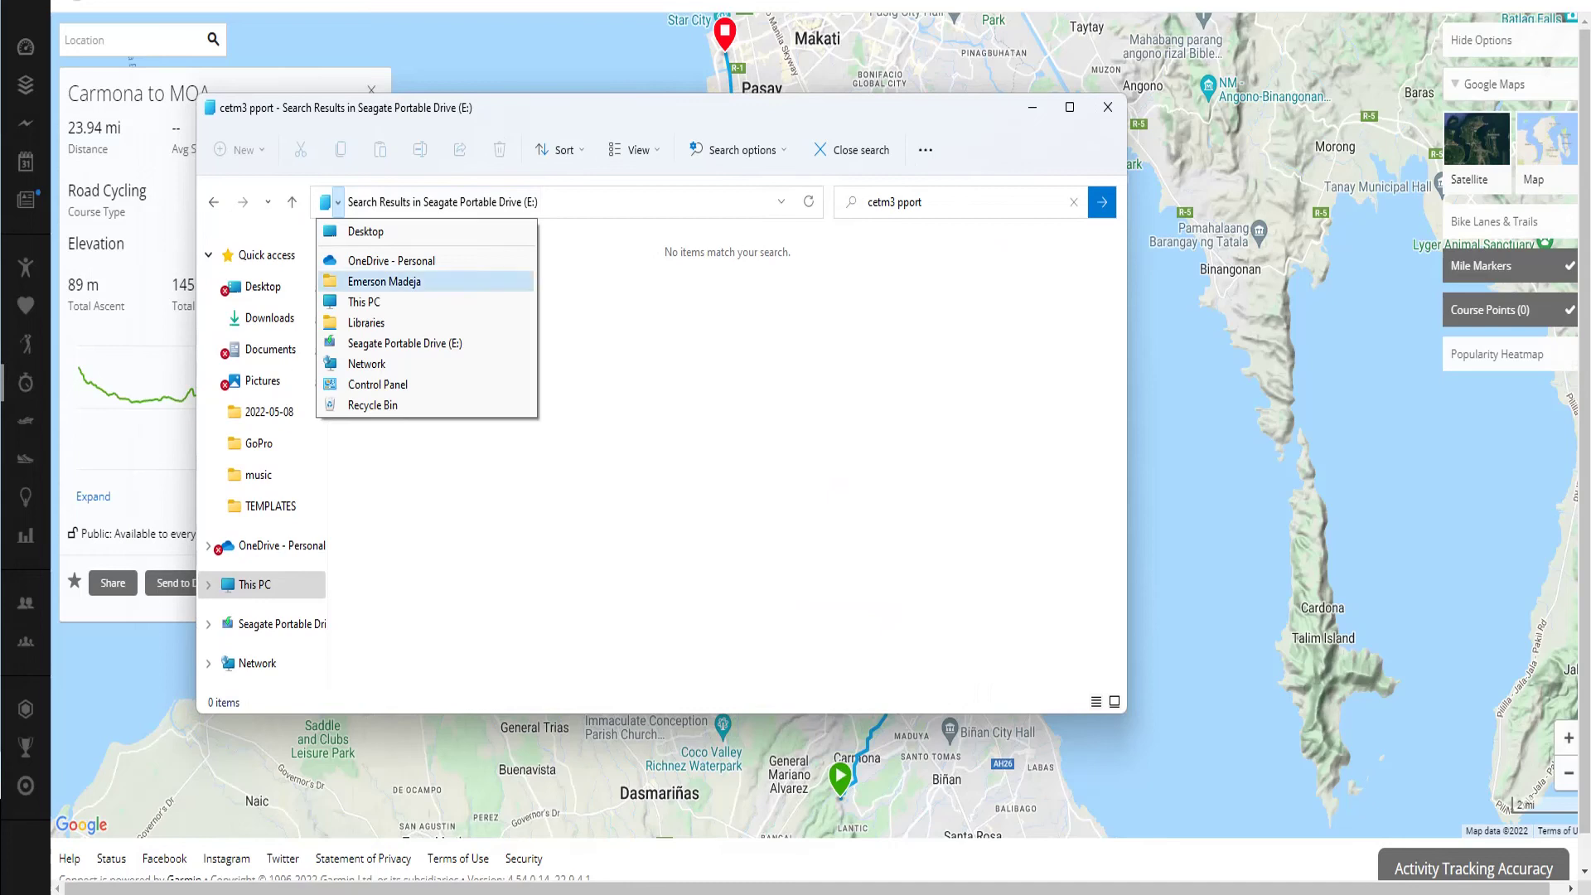
click(383, 282)
click(270, 317)
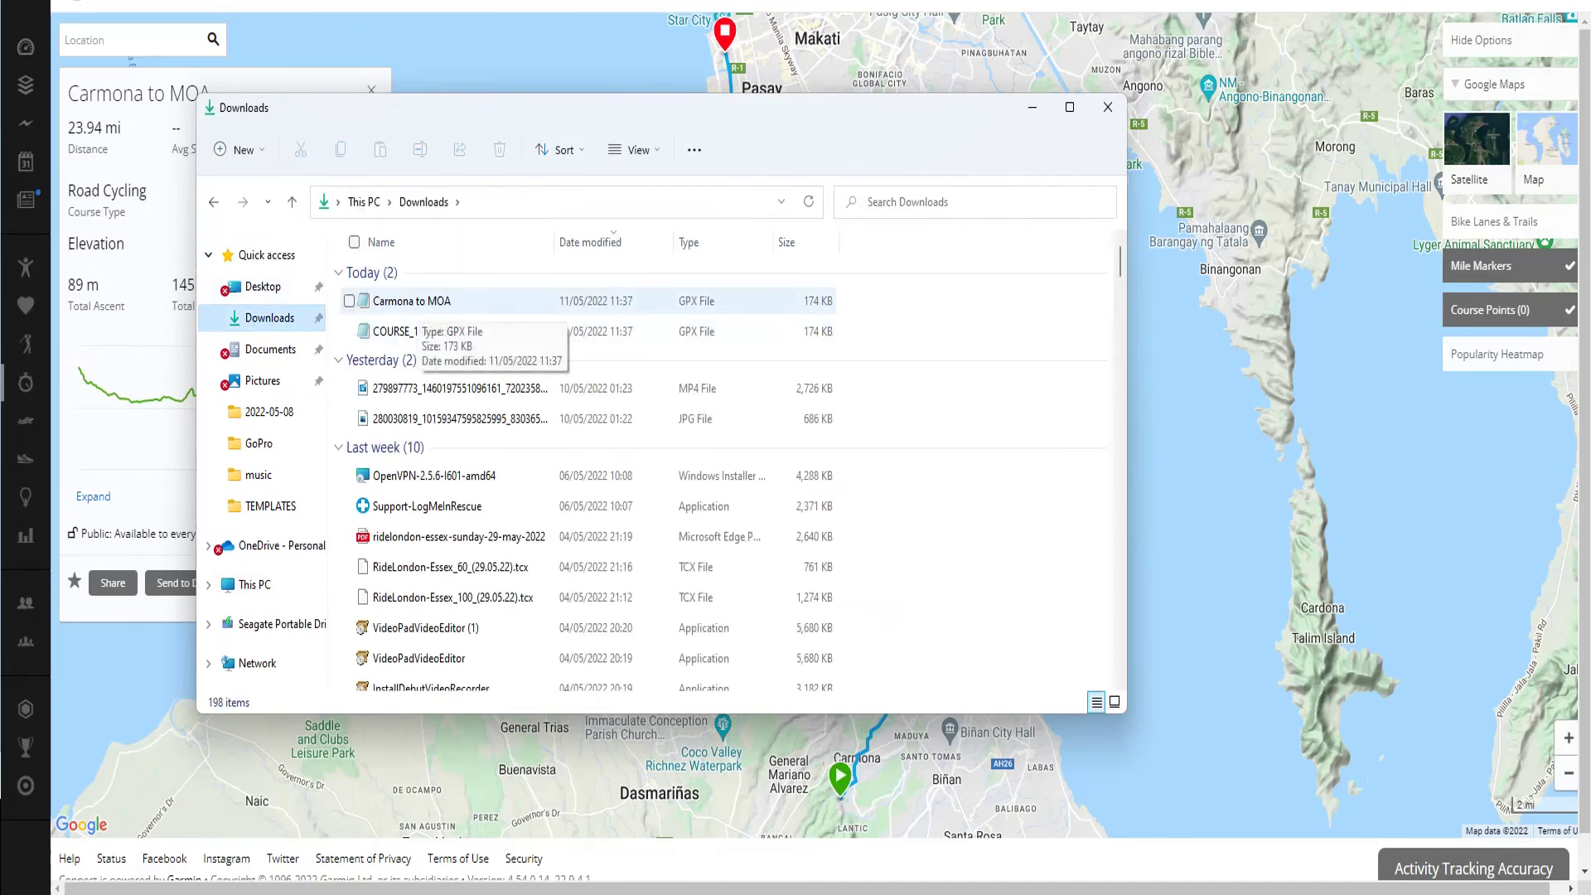
- Copy the Carmona to MOA GPX file from Downloads and minimize the folder window
click(412, 301)
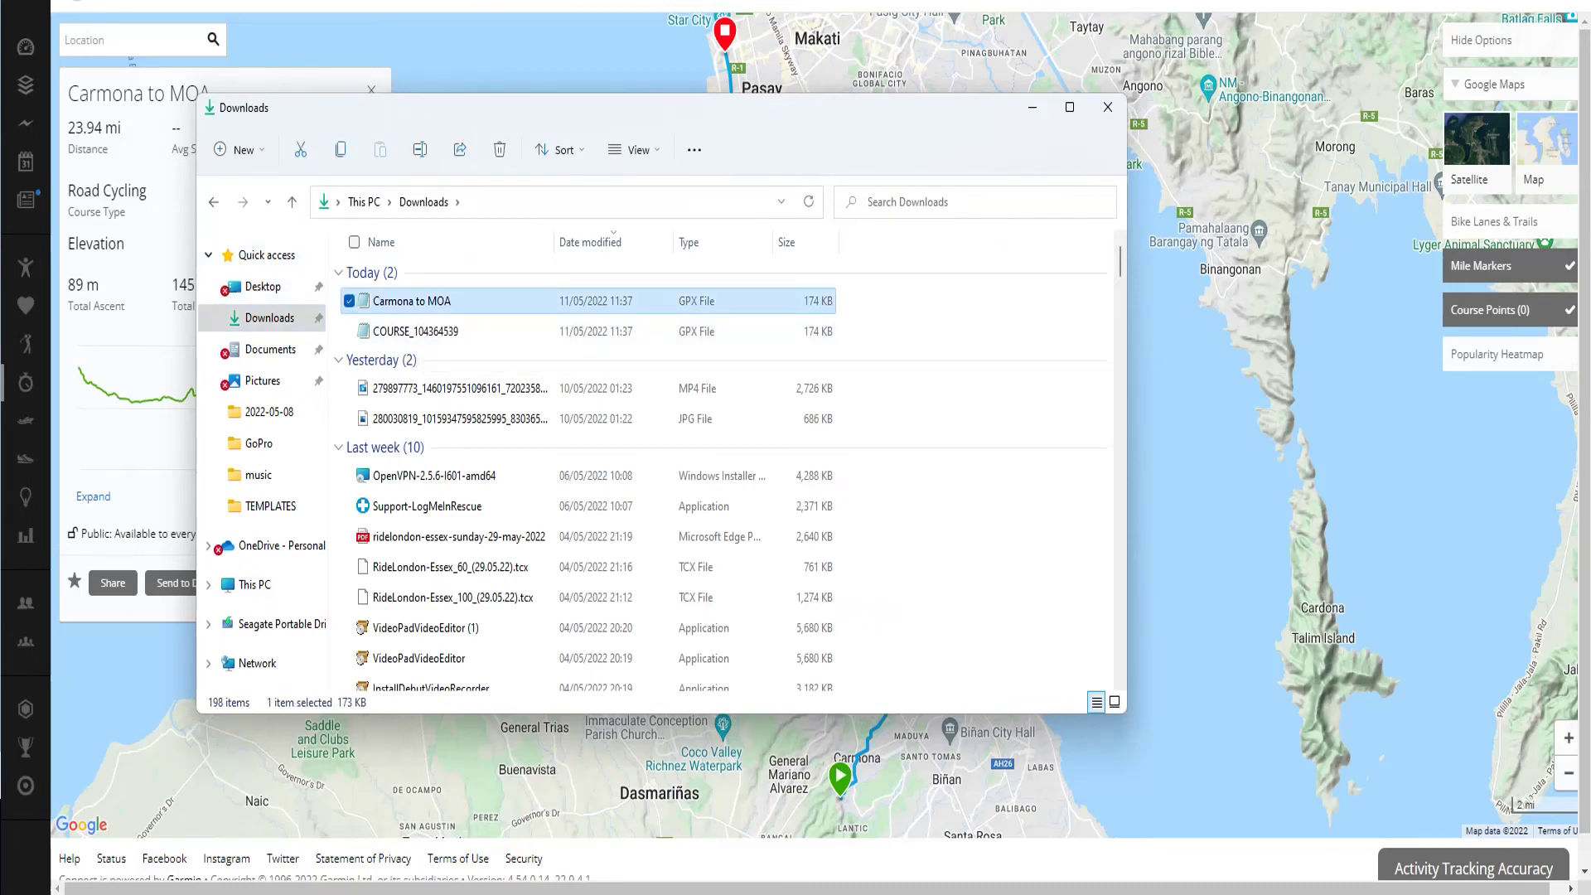
right_click(467, 305)
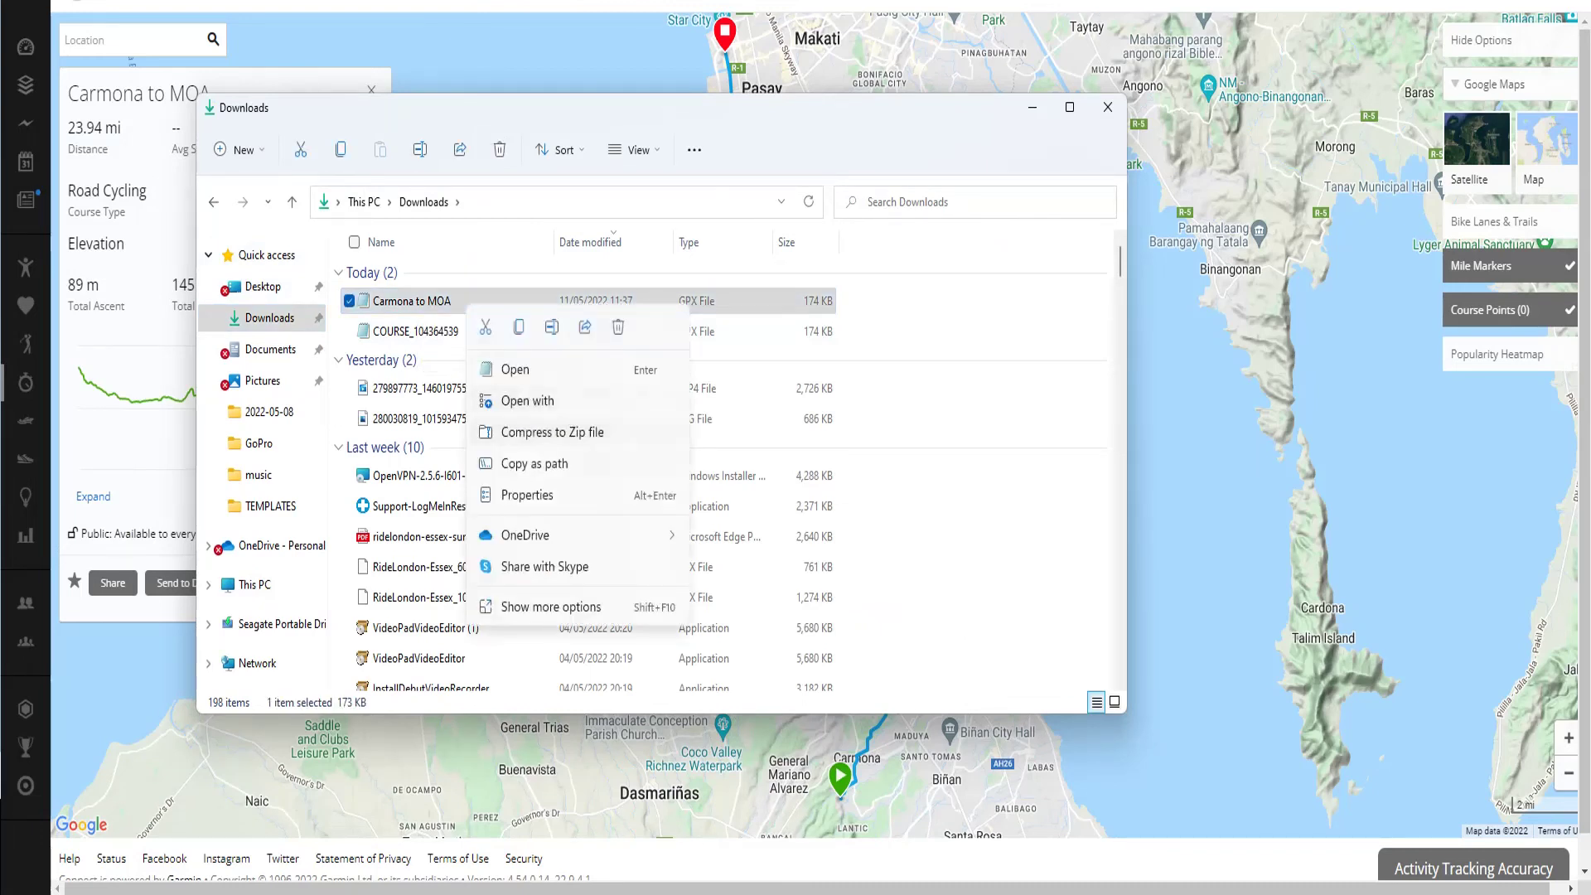
click(519, 326)
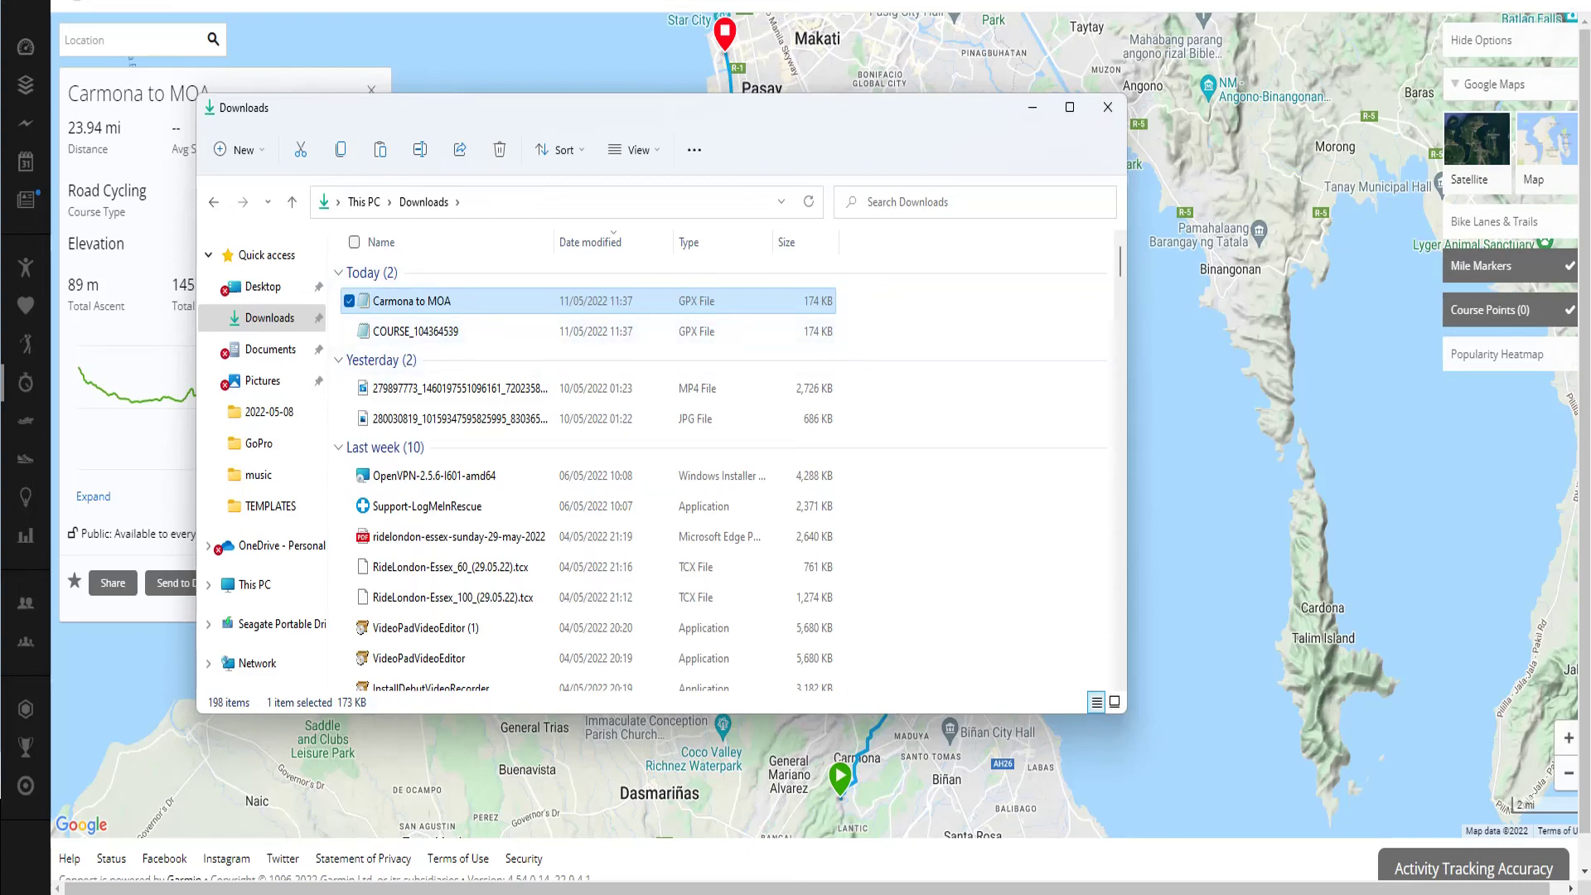
right_click(484, 307)
click(536, 331)
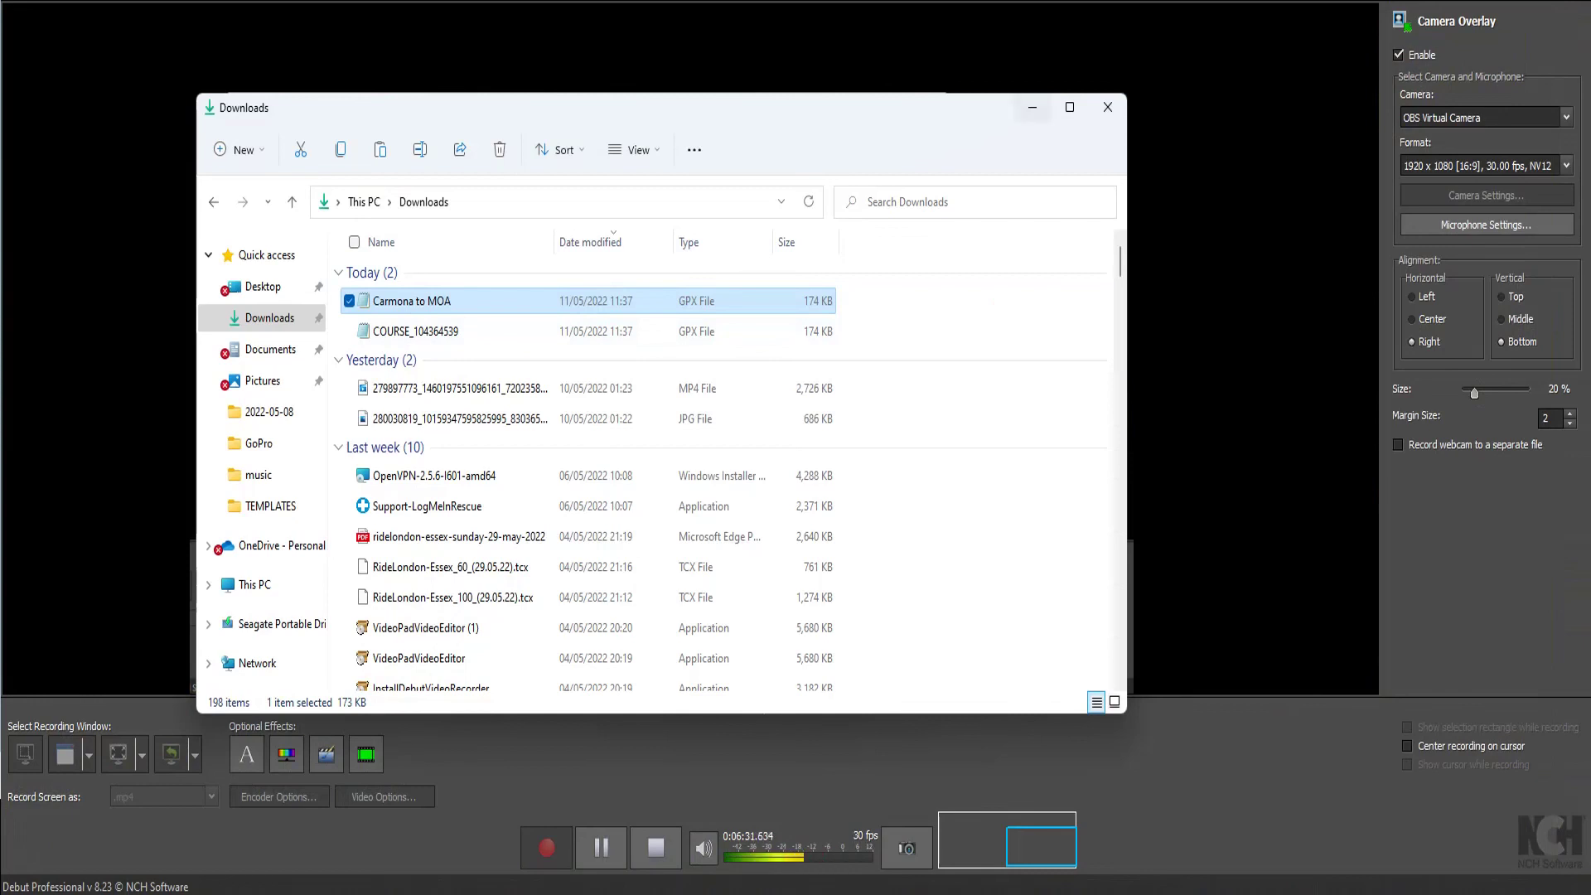
click(1032, 107)
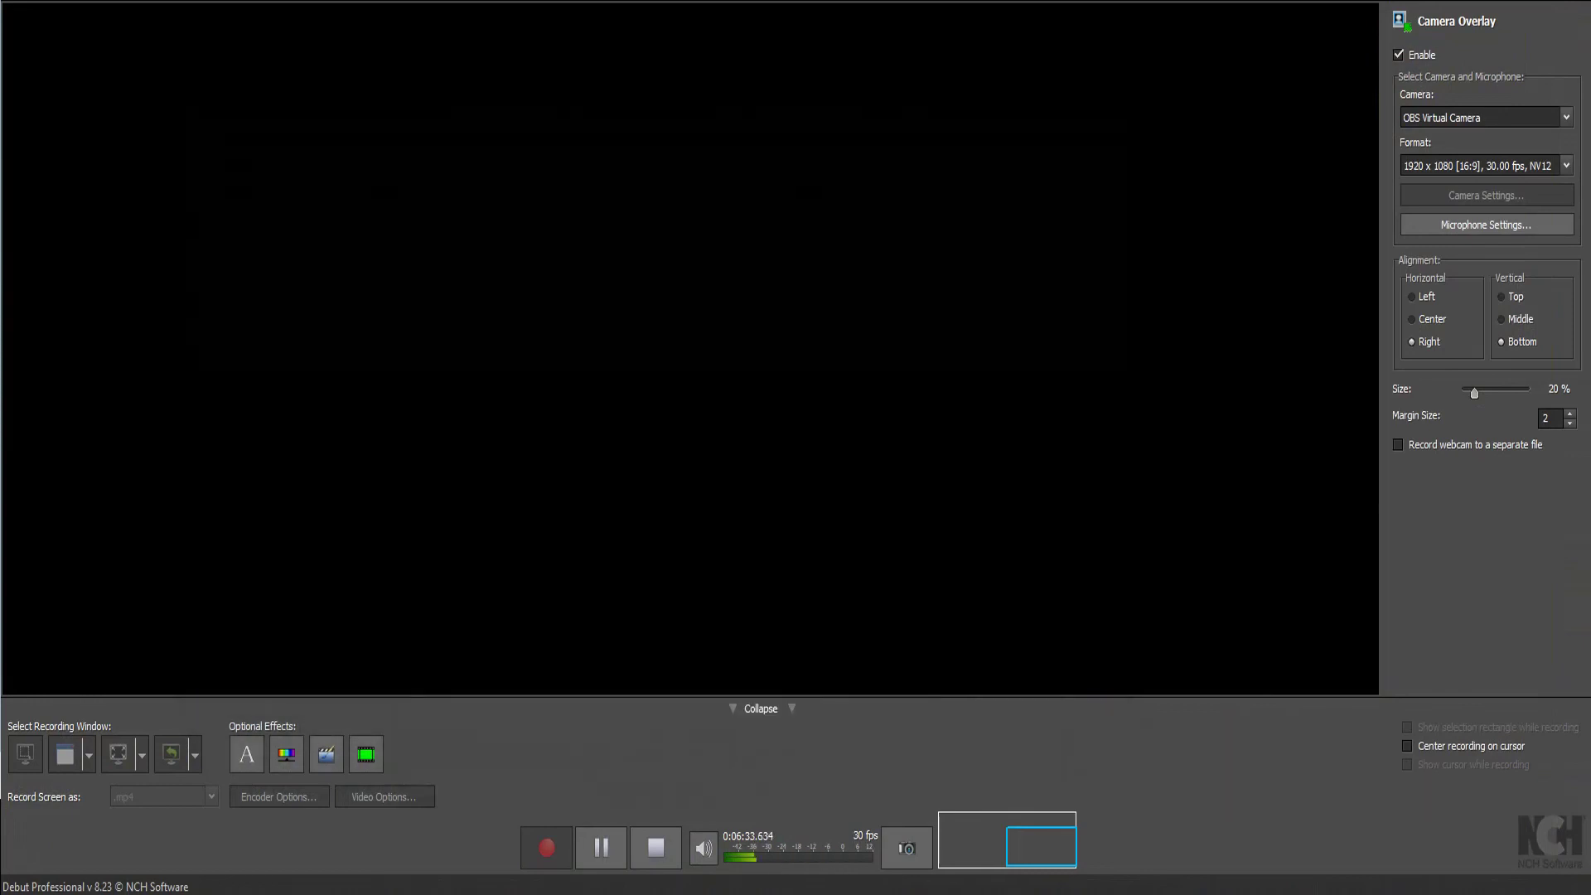